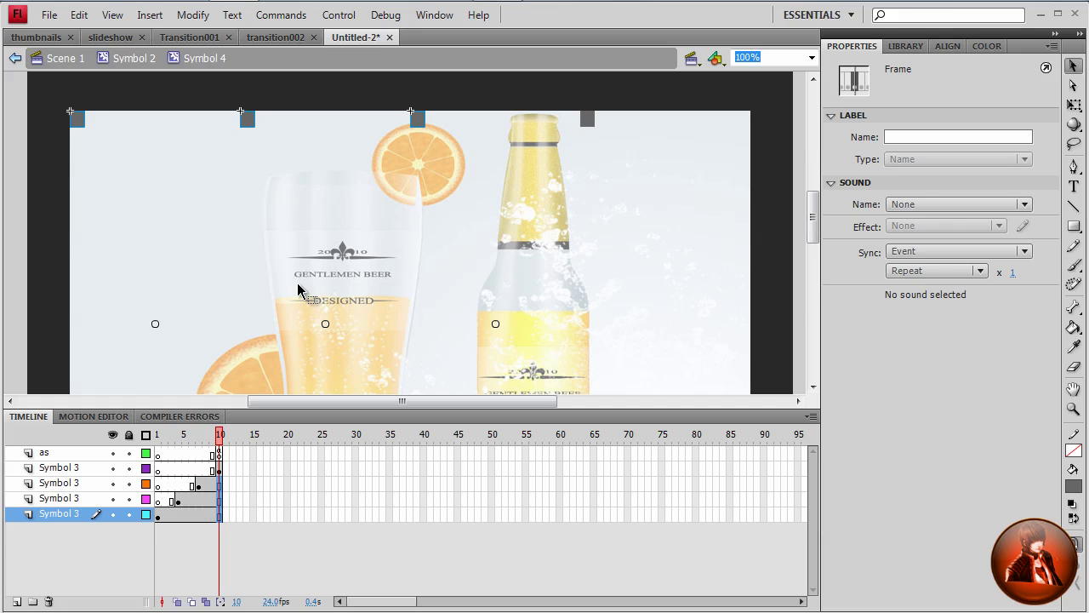
Test the beer slideshow movie in the player twice, then close the player window.
key("ctrl+Return")
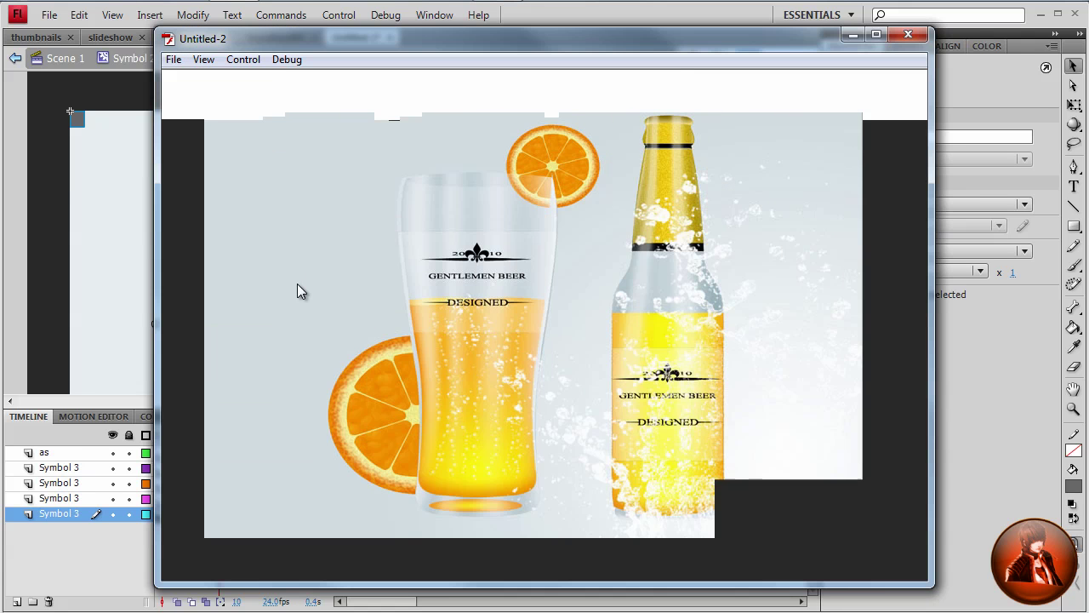
key("ctrl+Return")
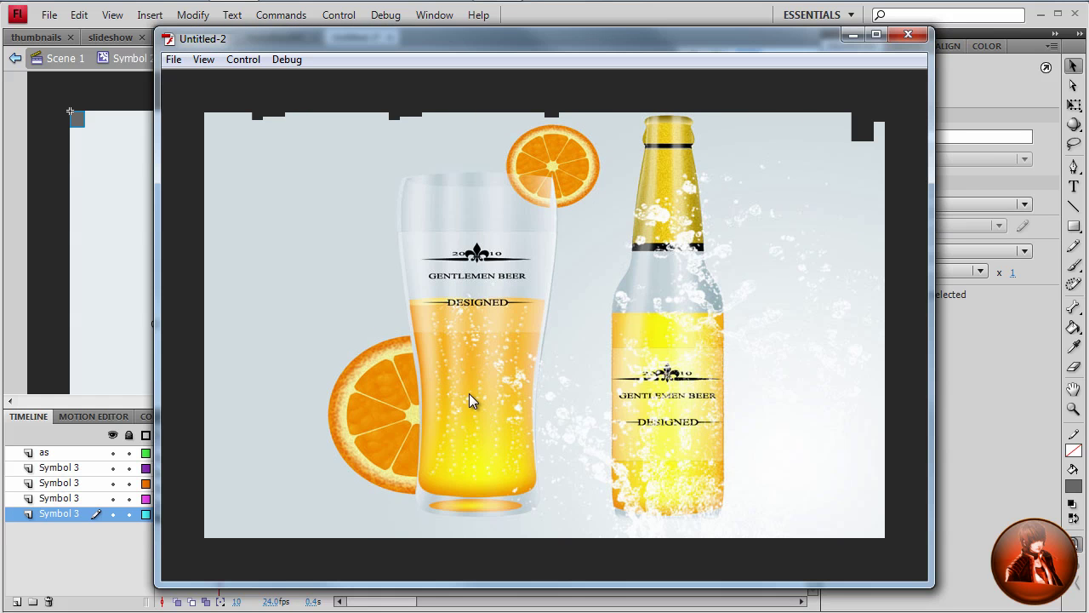
left_click(907, 34)
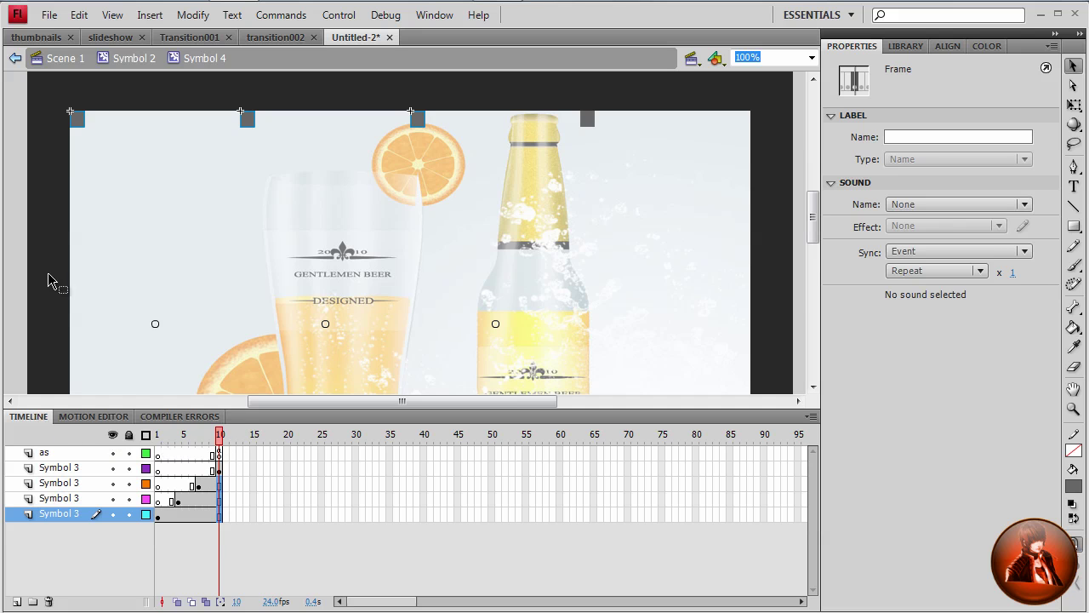
left_click(65, 58)
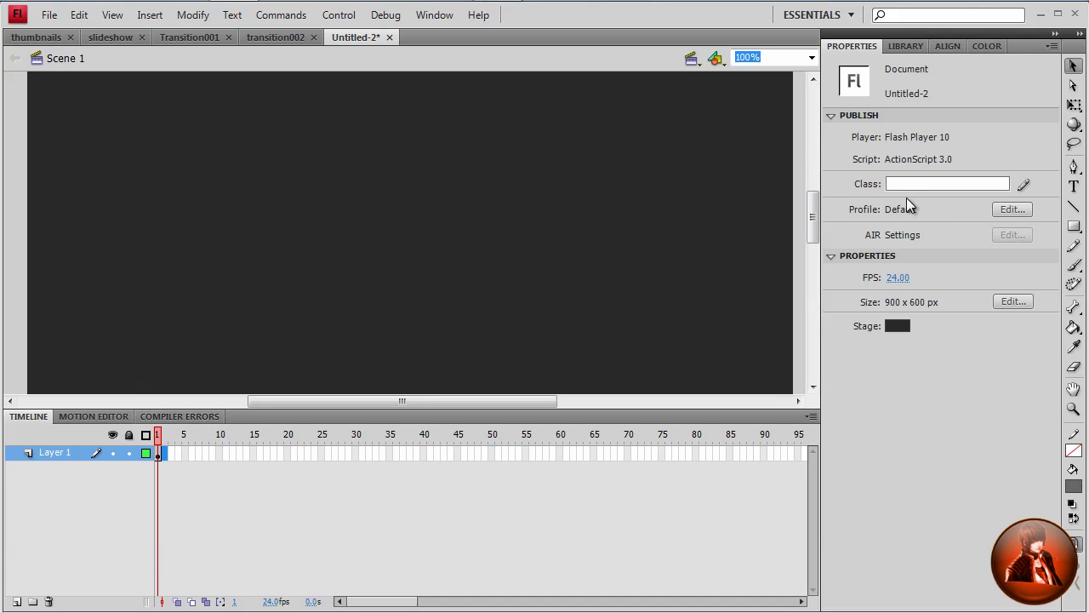
Drag the heart image 02.jpg from the Library onto the stage at frame 2.
left_click(165, 455)
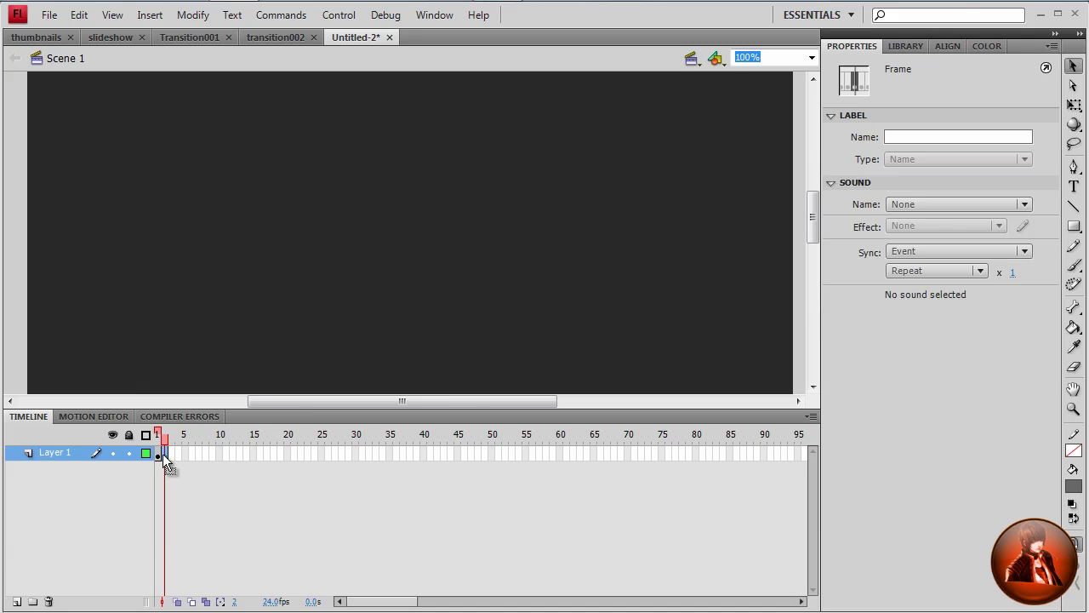
left_click(900, 48)
left_click(868, 284)
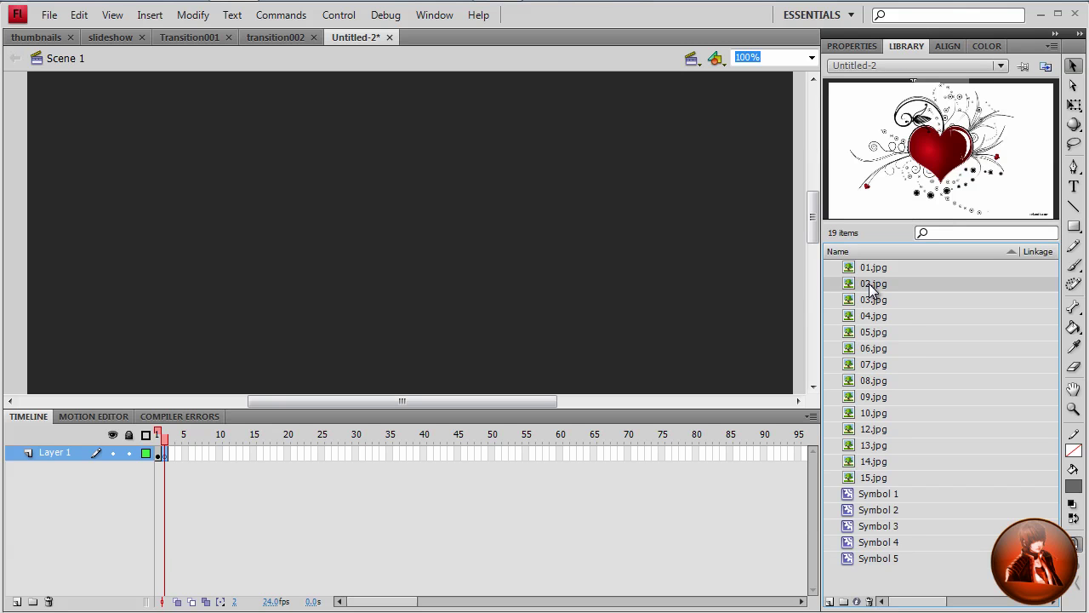
left_click_drag(869, 283, 402, 286)
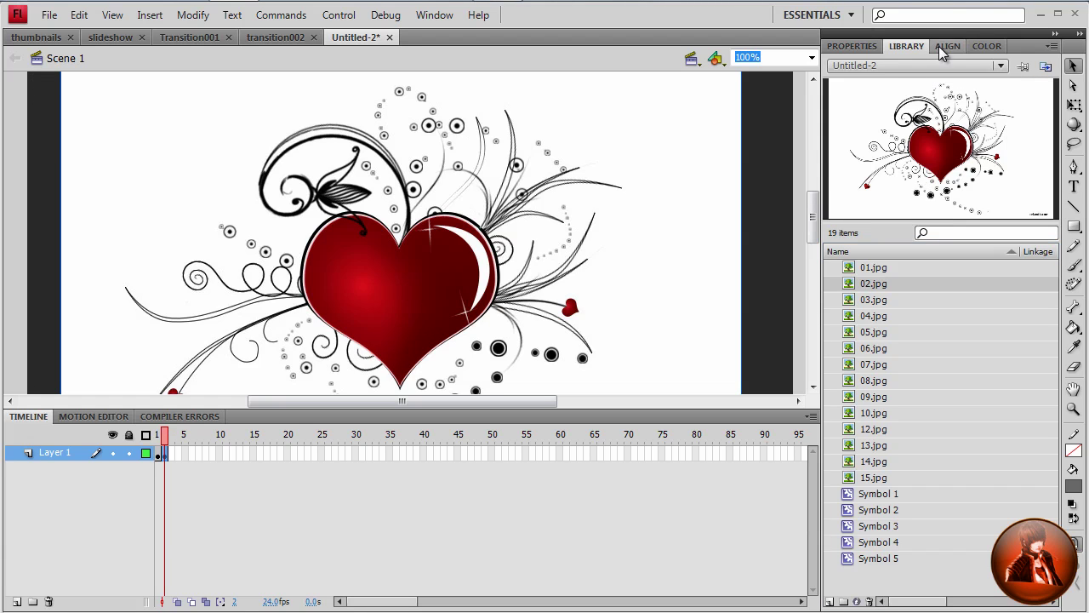
Position the heart image at X 50, Y 50 in the Properties panel.
left_click(853, 46)
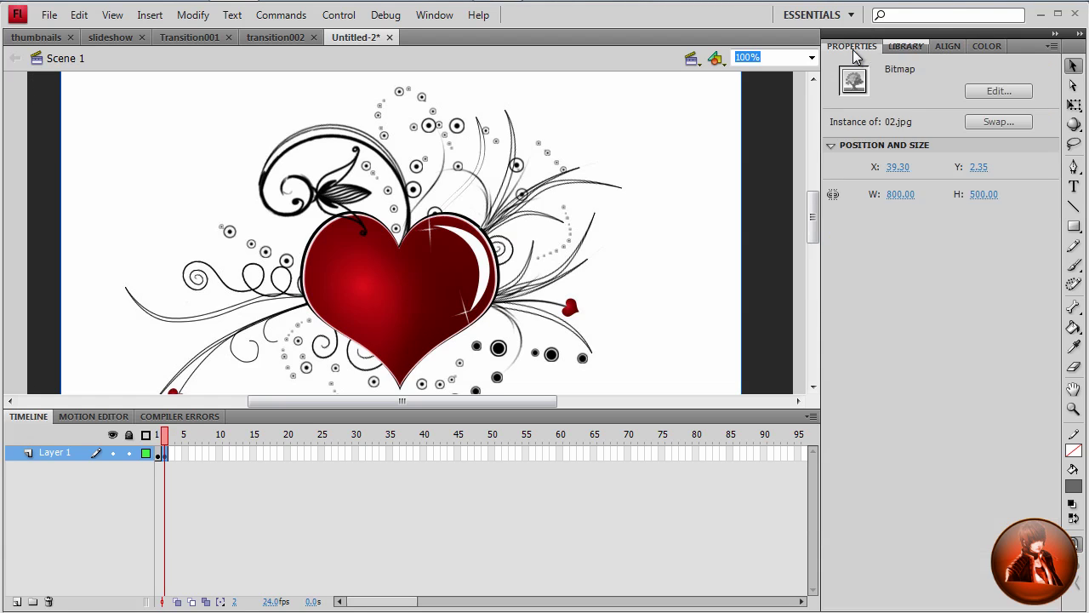
left_click(897, 168)
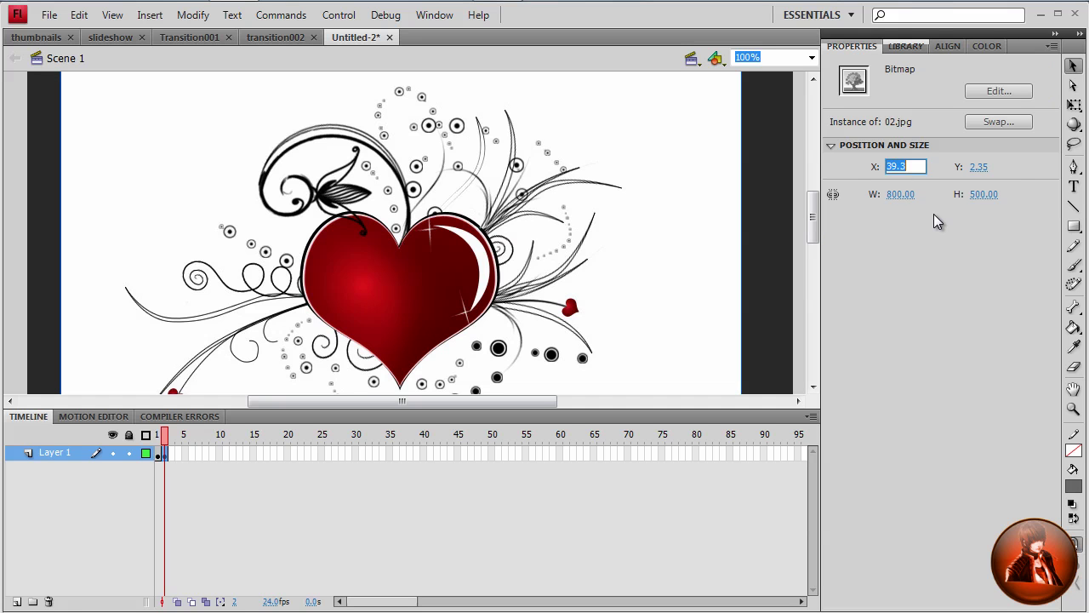
type("50")
key("Return")
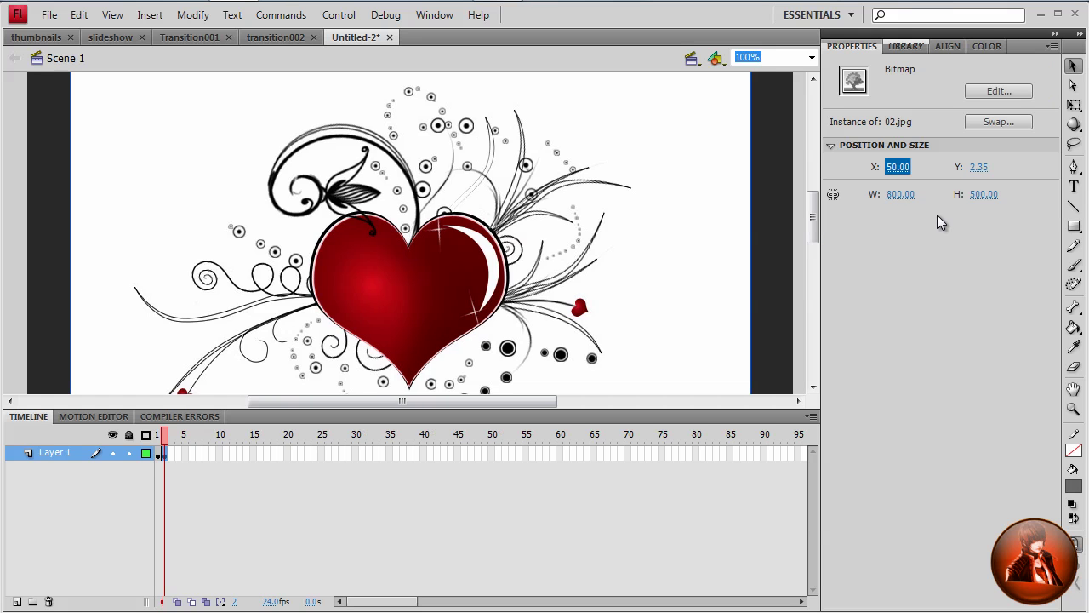
left_click(979, 166)
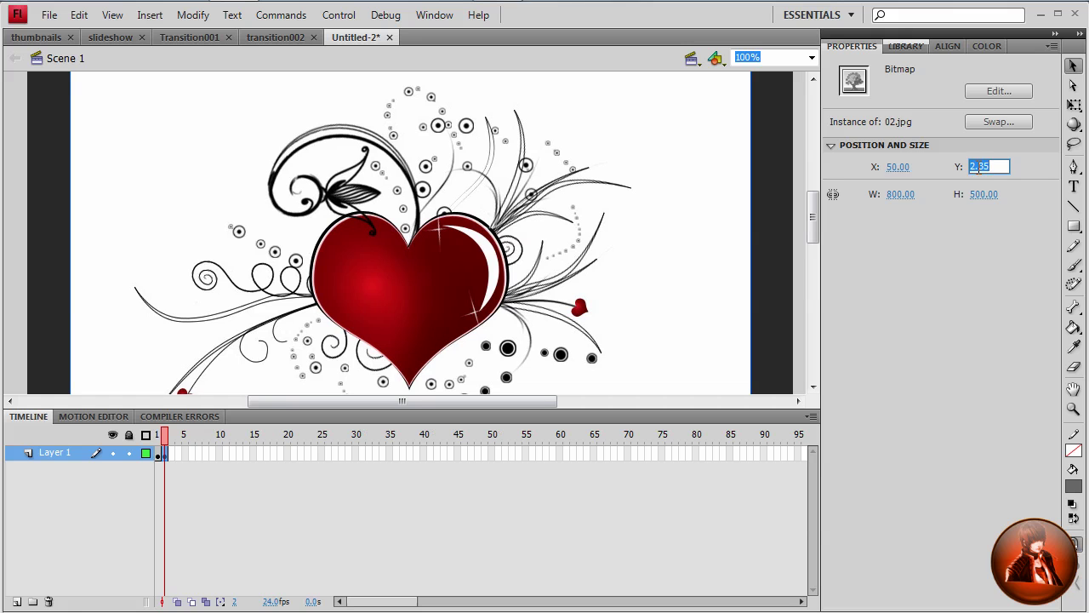
type("50")
key("Return")
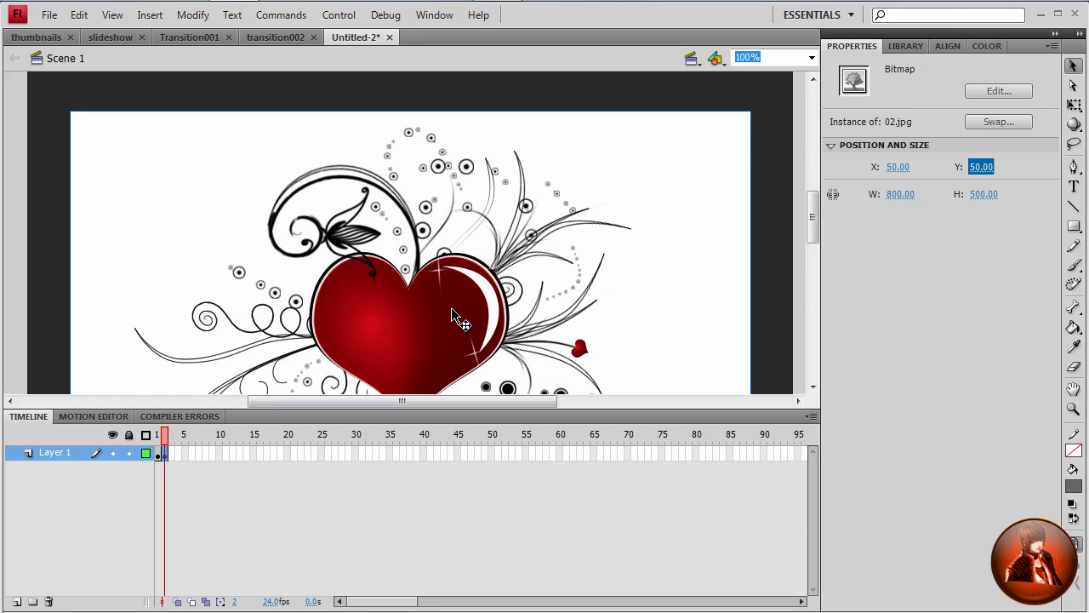
Convert the heart image to Symbol 6, wrap it in Symbol 7 with F8, and open Symbol 7.
key("Return")
key("F8")
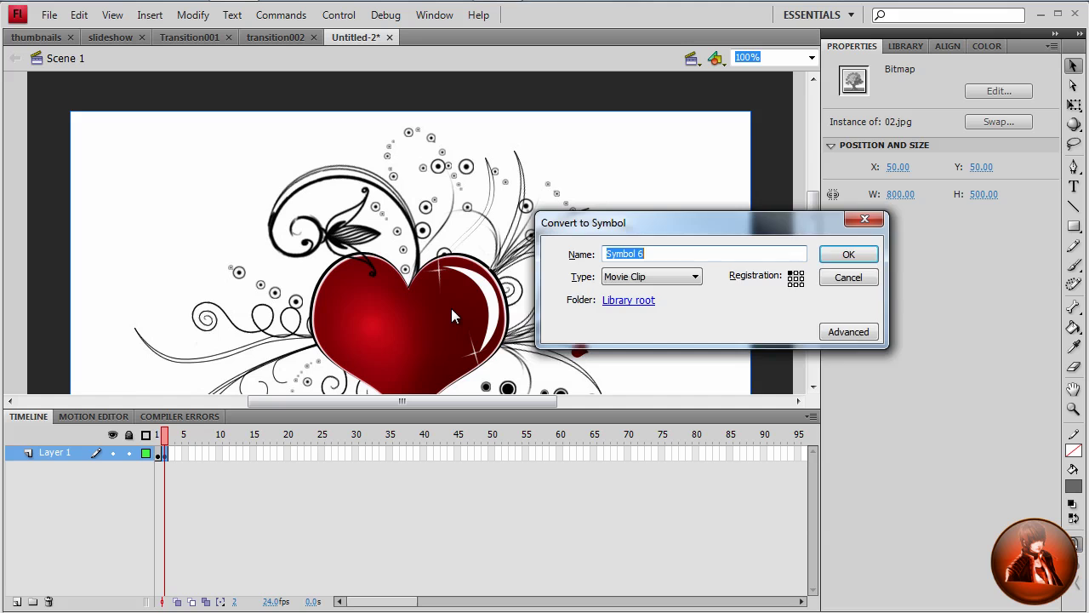
key("Return")
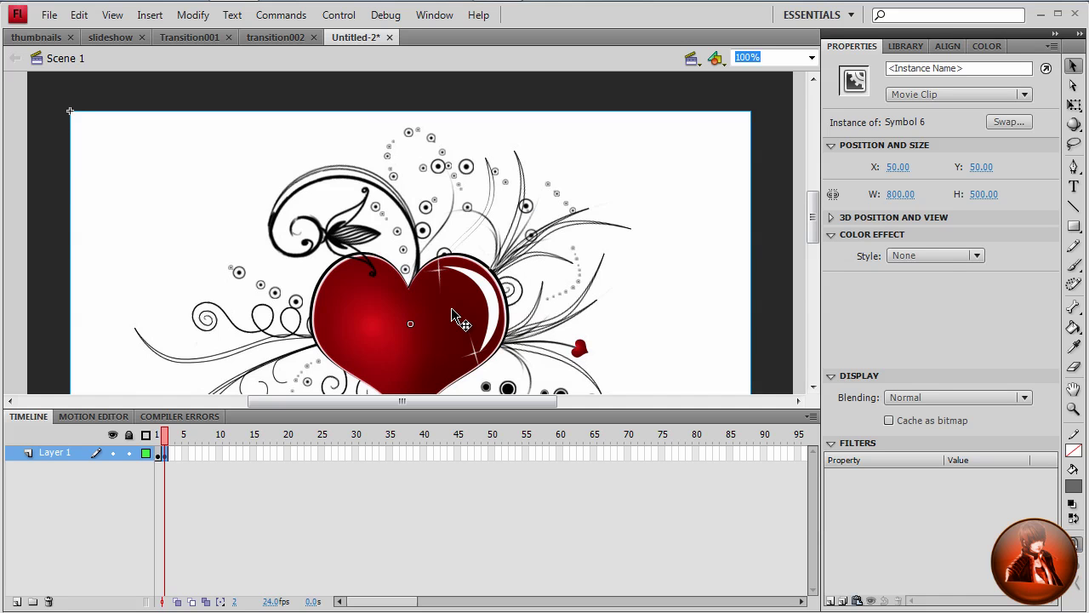
key("F8")
key("Return")
double_click(412, 322)
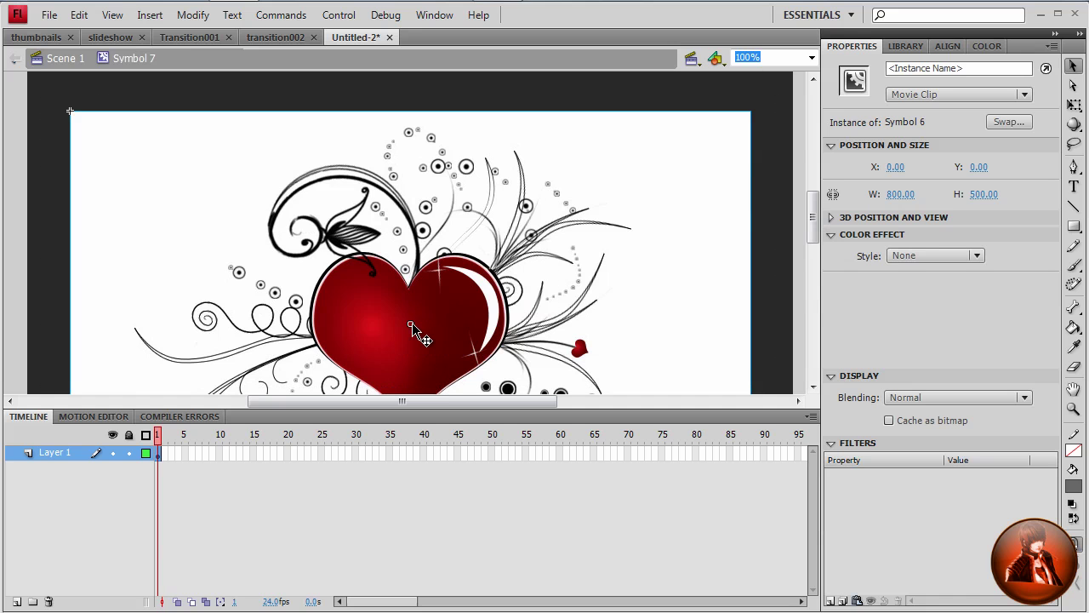
Add a new layer inside Symbol 7 and name it mask.
left_click(16, 600)
left_click(49, 454)
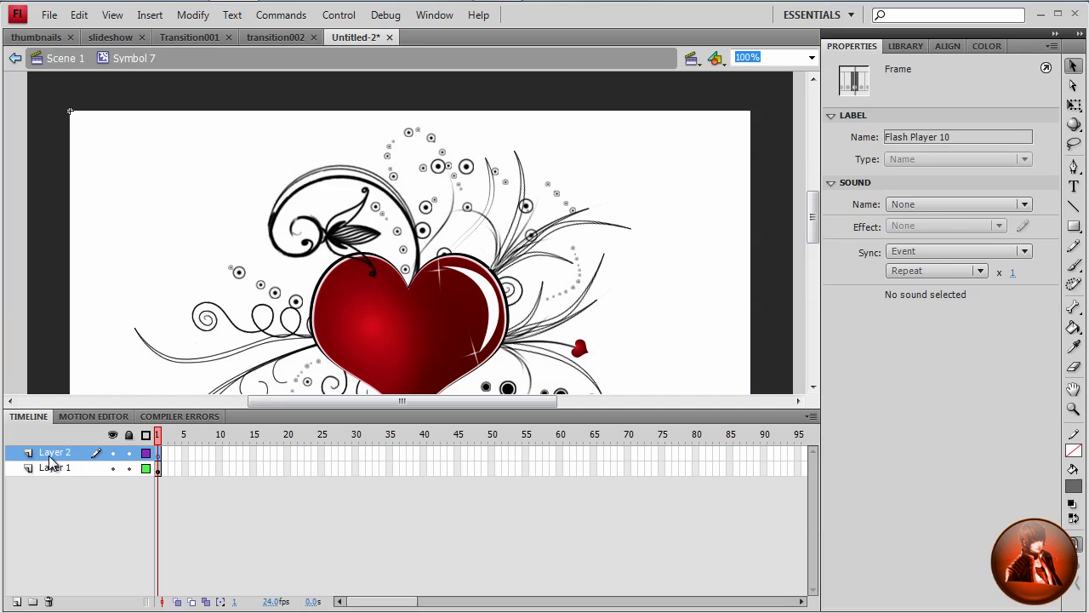
double_click(49, 456)
type("a")
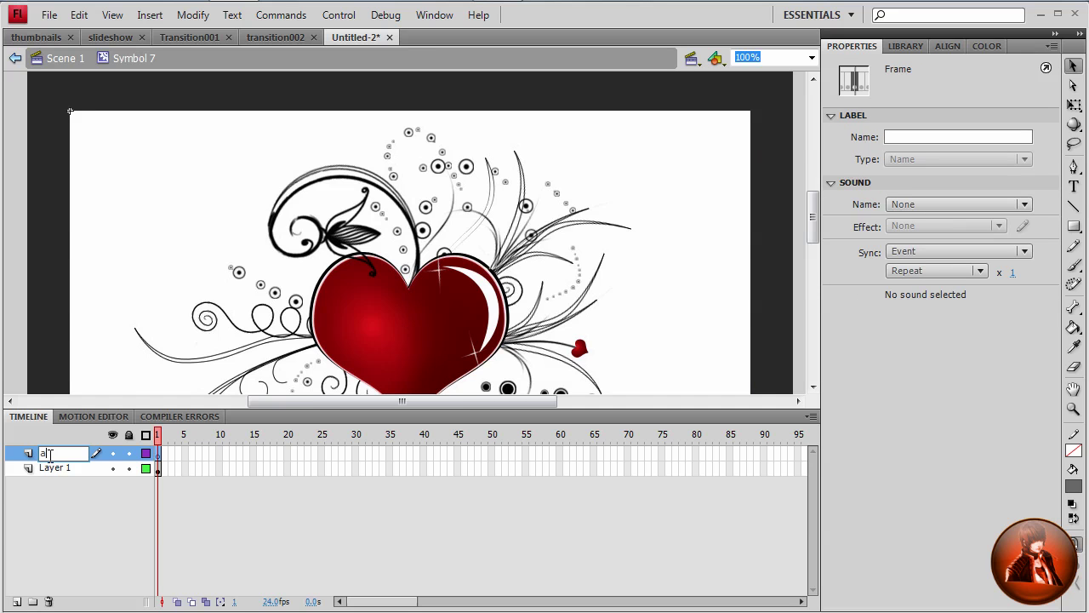
key("BackSpace")
type("mask")
key("Return")
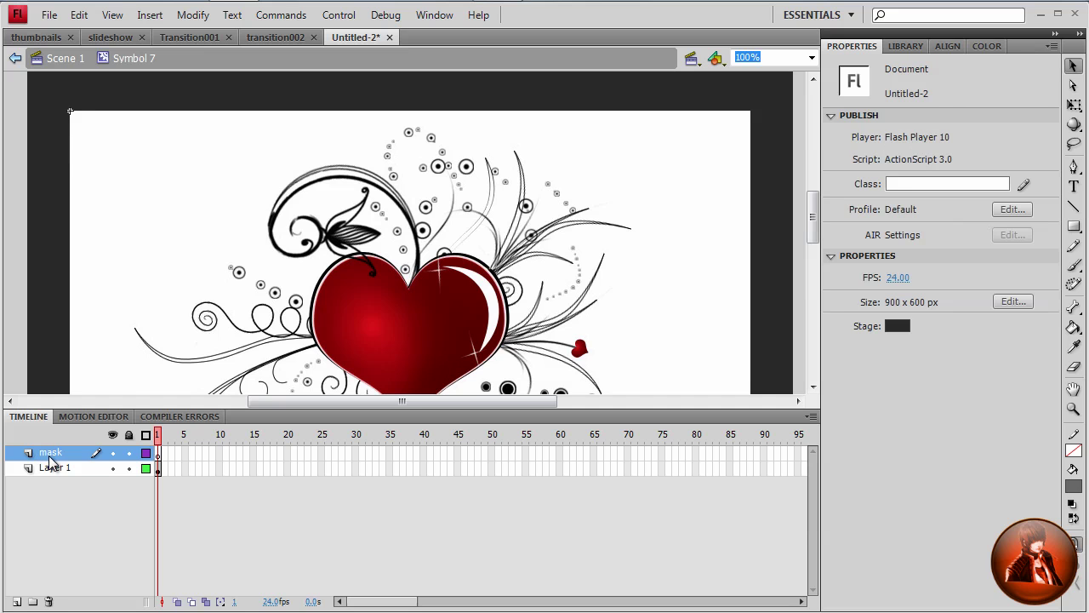
Inspect the mask layer setup inside the beer slide symbol on frame 1.
left_click(68, 60)
left_click(163, 457)
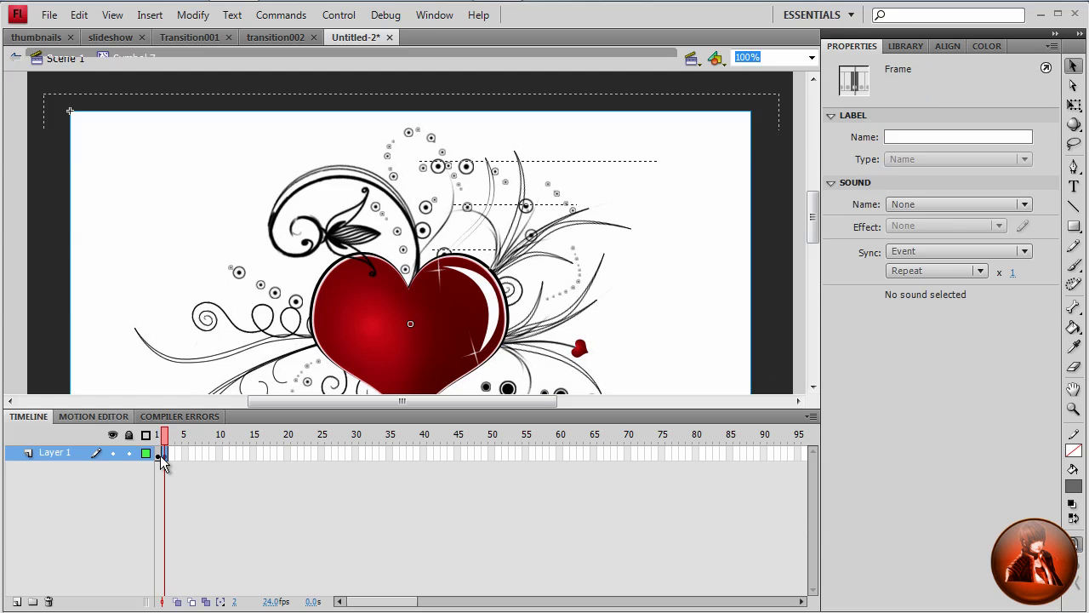
left_click(161, 457)
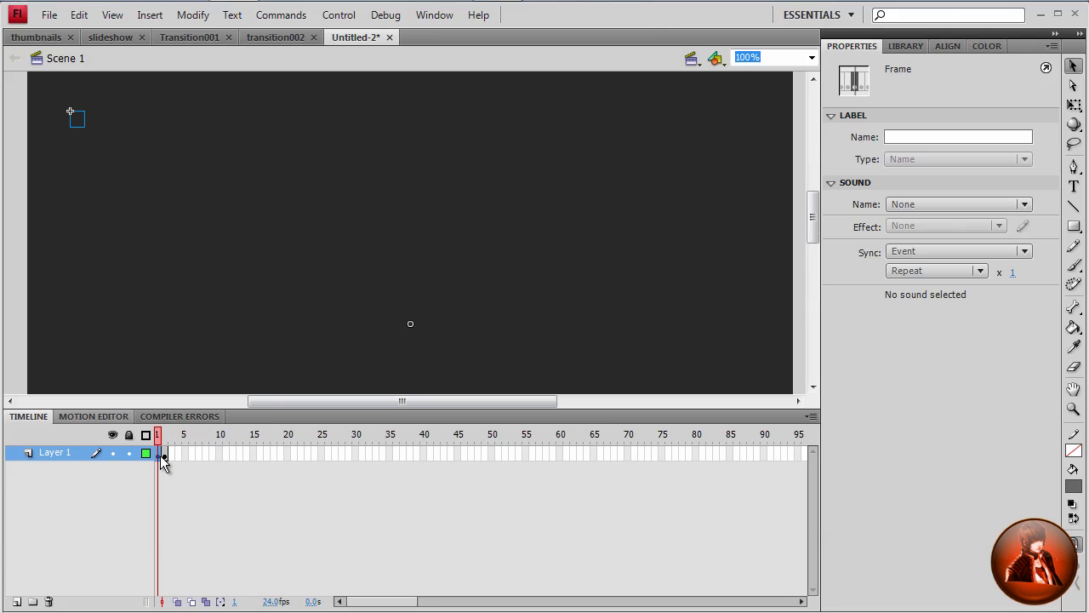
double_click(412, 331)
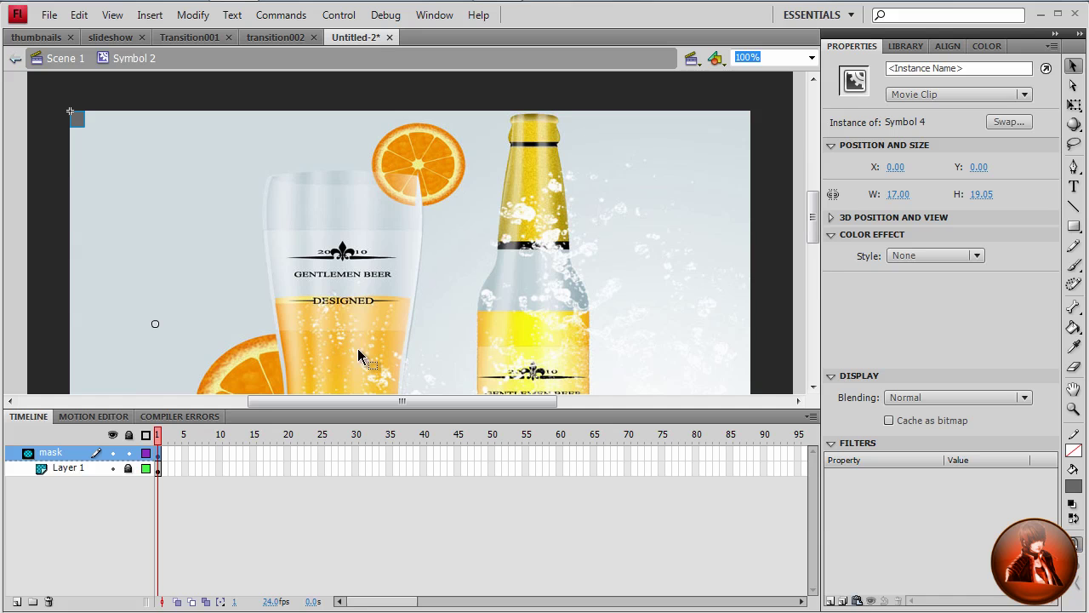
left_click(159, 457)
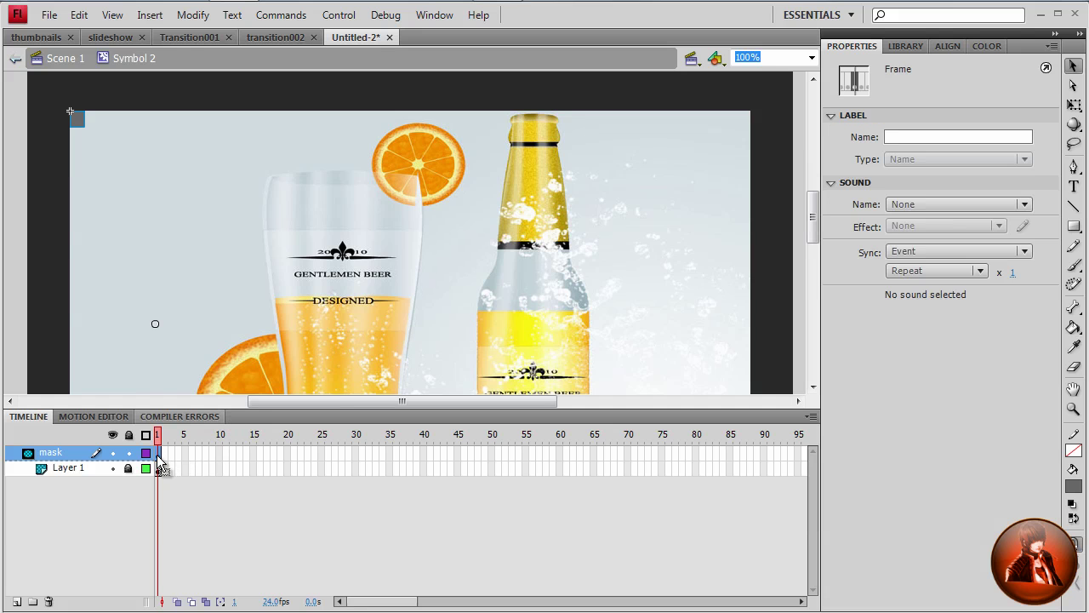
right_click(158, 457)
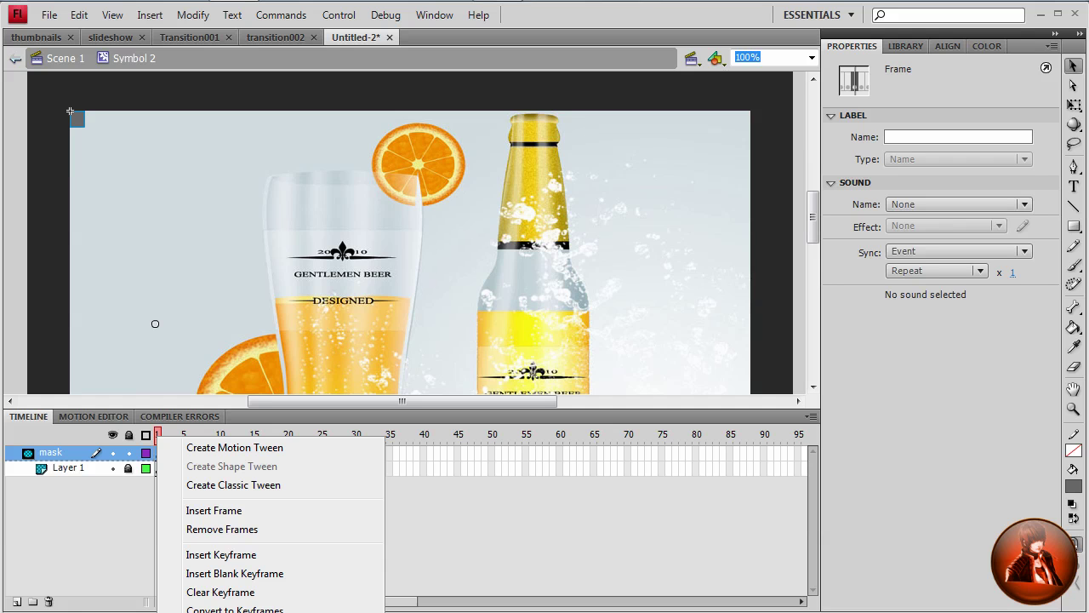
key("Escape")
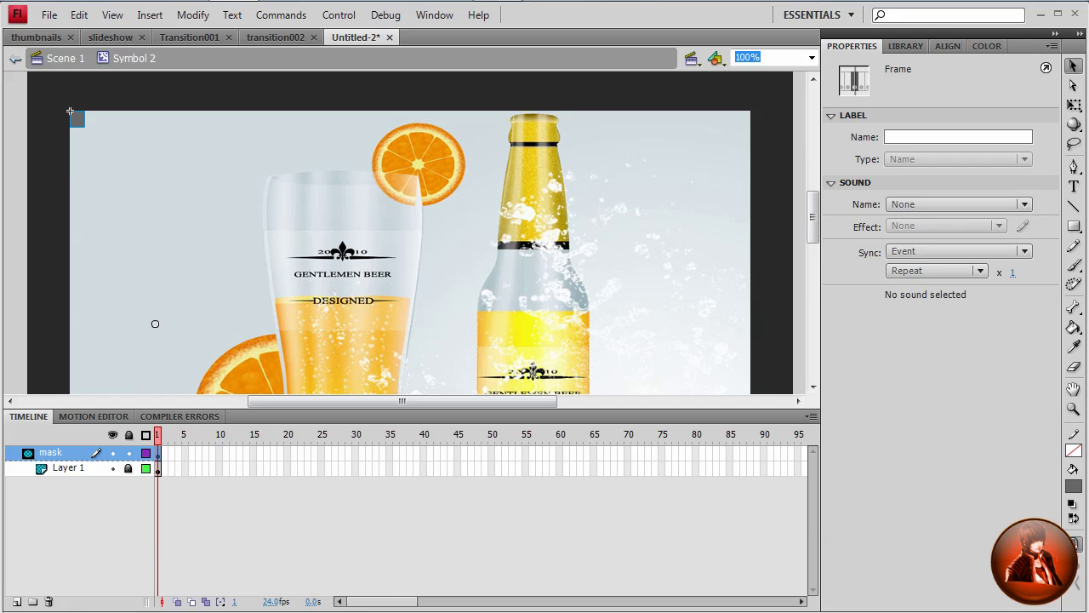
left_click(60, 58)
In Symbol 7, set the mask layer as a Mask and place Layer 1 under it.
left_click(165, 455)
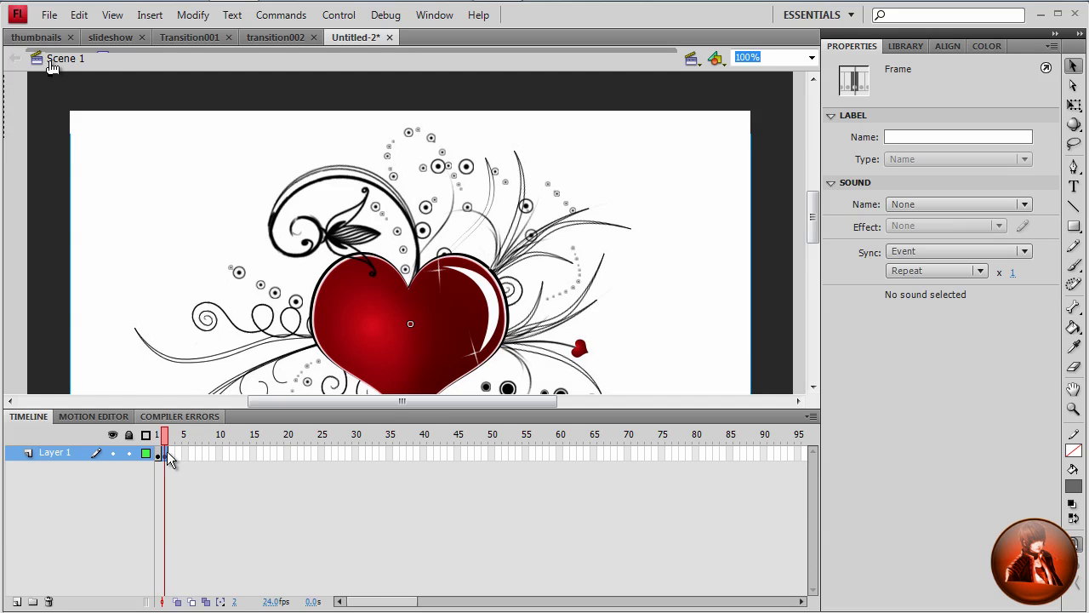
double_click(413, 323)
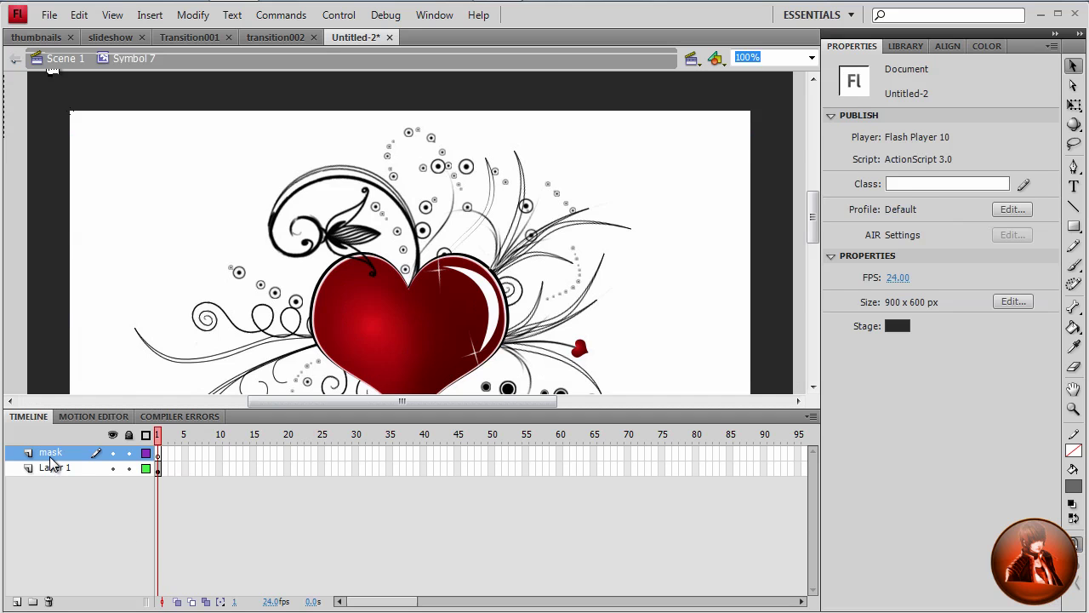
left_click(158, 454)
right_click(160, 459)
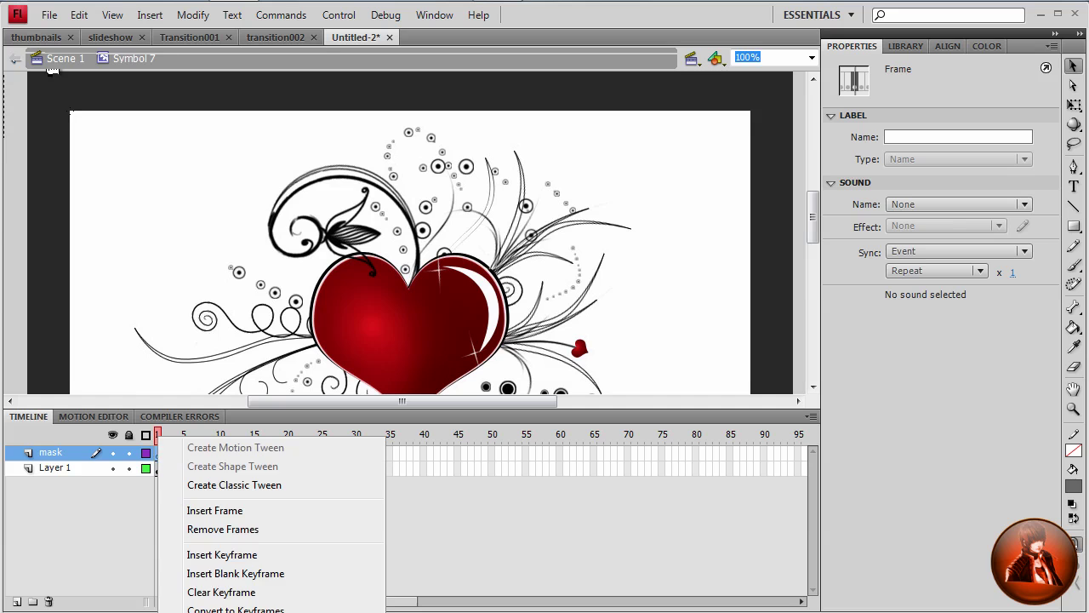
left_click(51, 71)
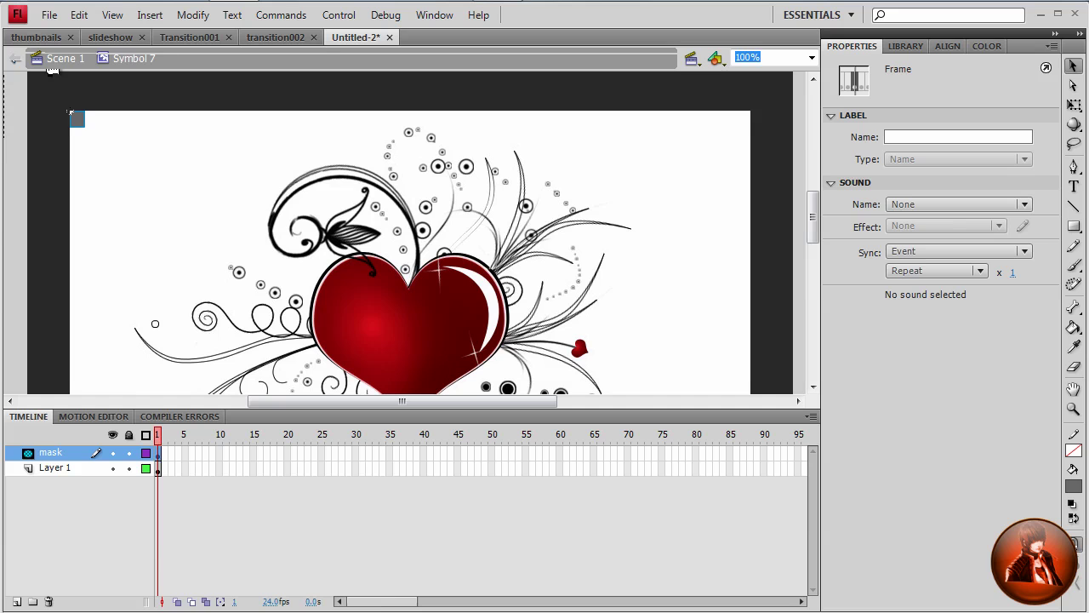
left_click(52, 468)
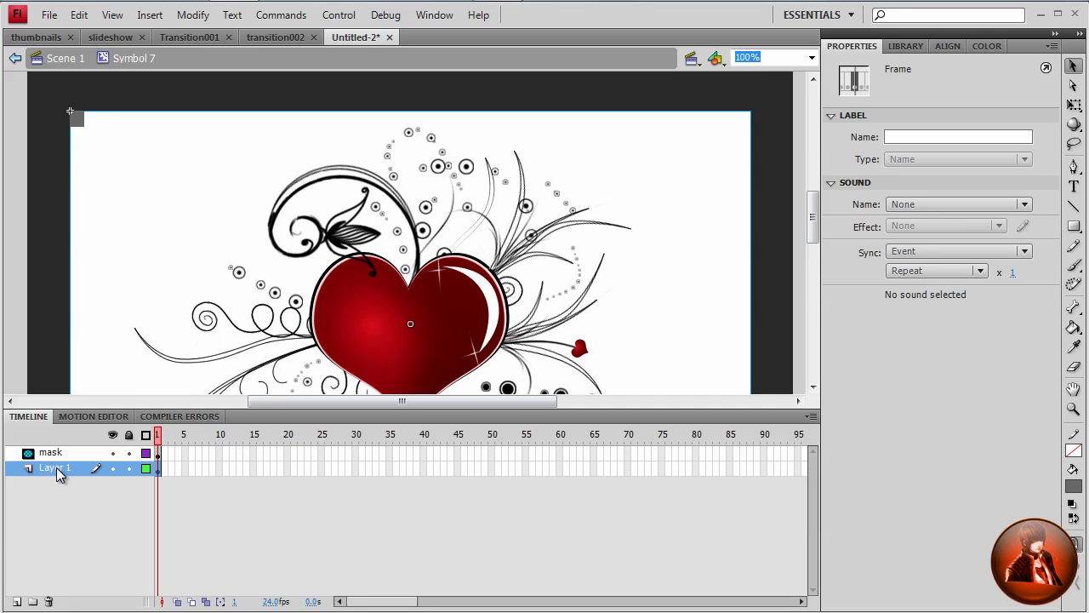
left_click_drag(58, 469, 59, 467)
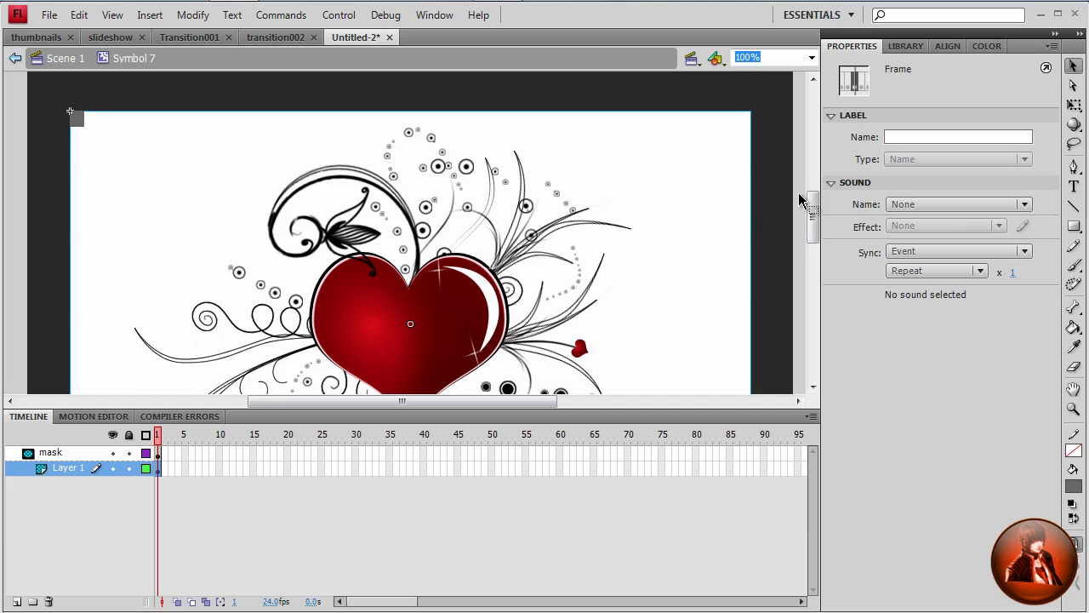
Drag the 03.jpg image from the Library onto the stage at frame 3.
left_click(63, 59)
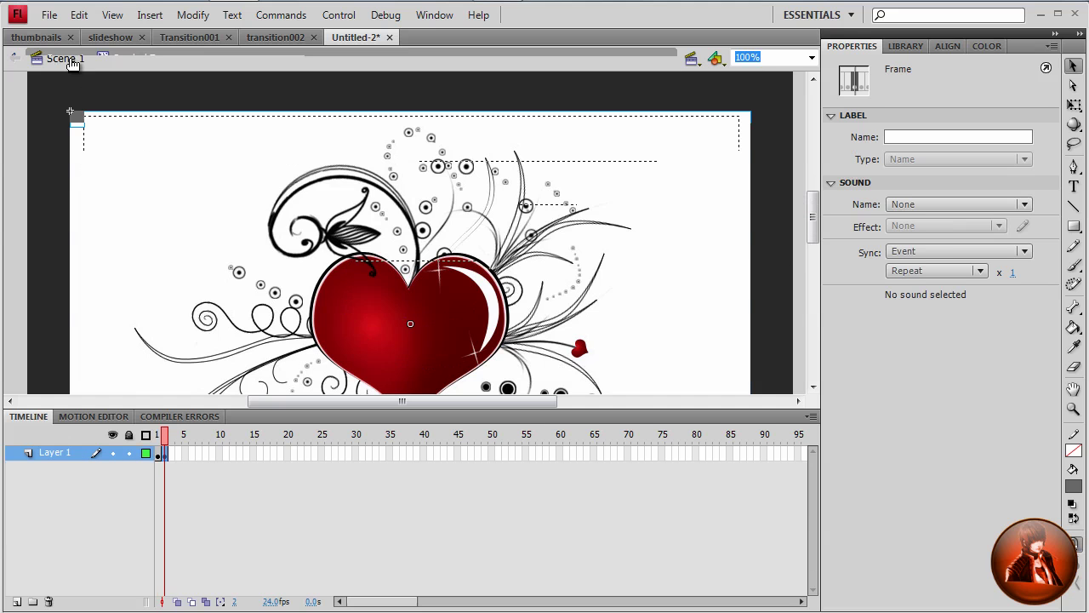
left_click(175, 457)
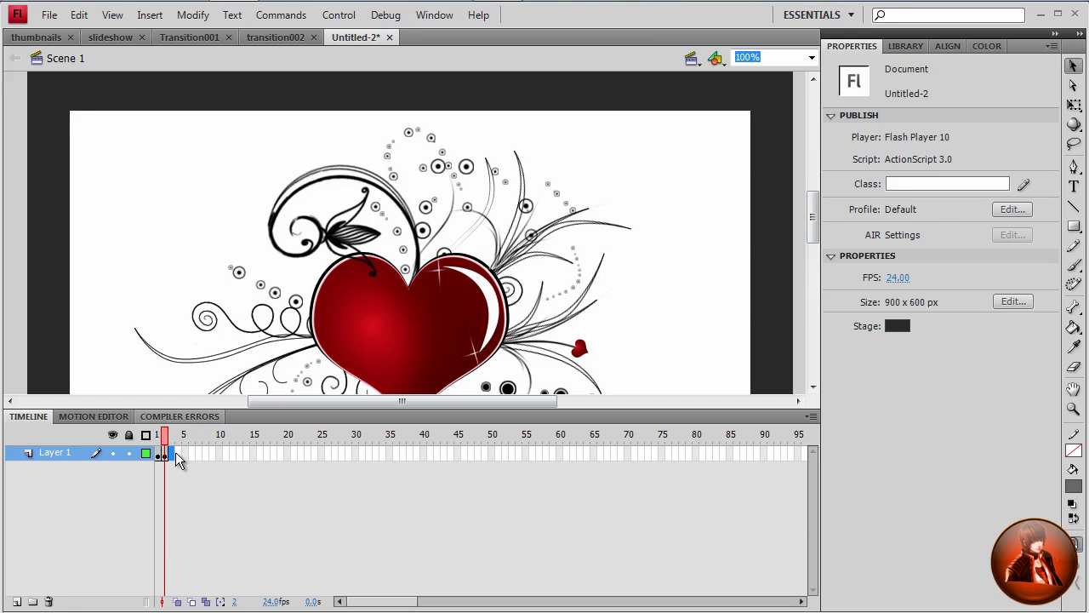
left_click(176, 452)
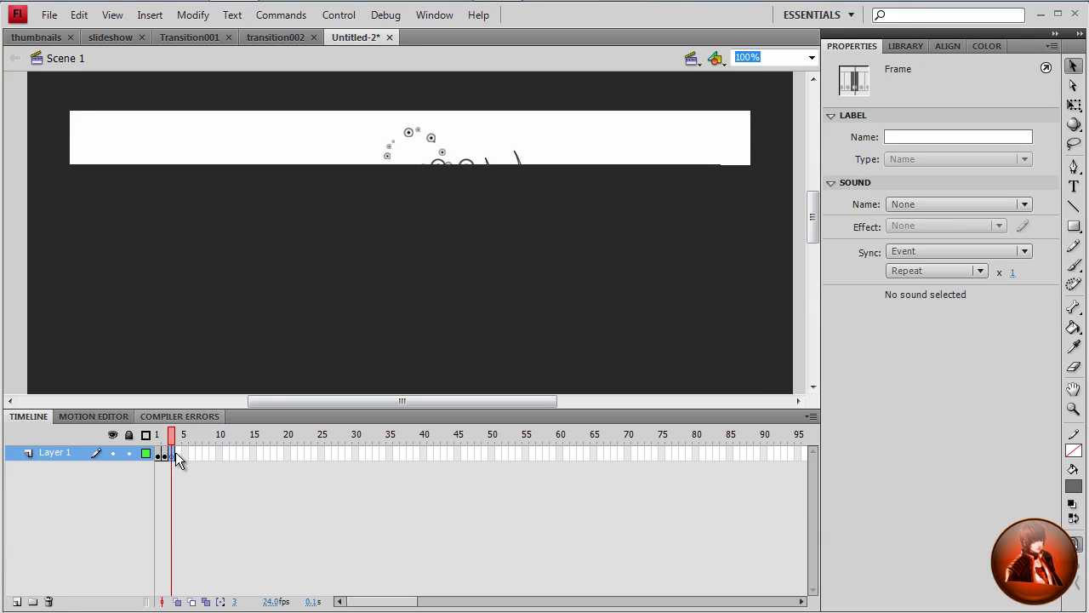
left_click(905, 46)
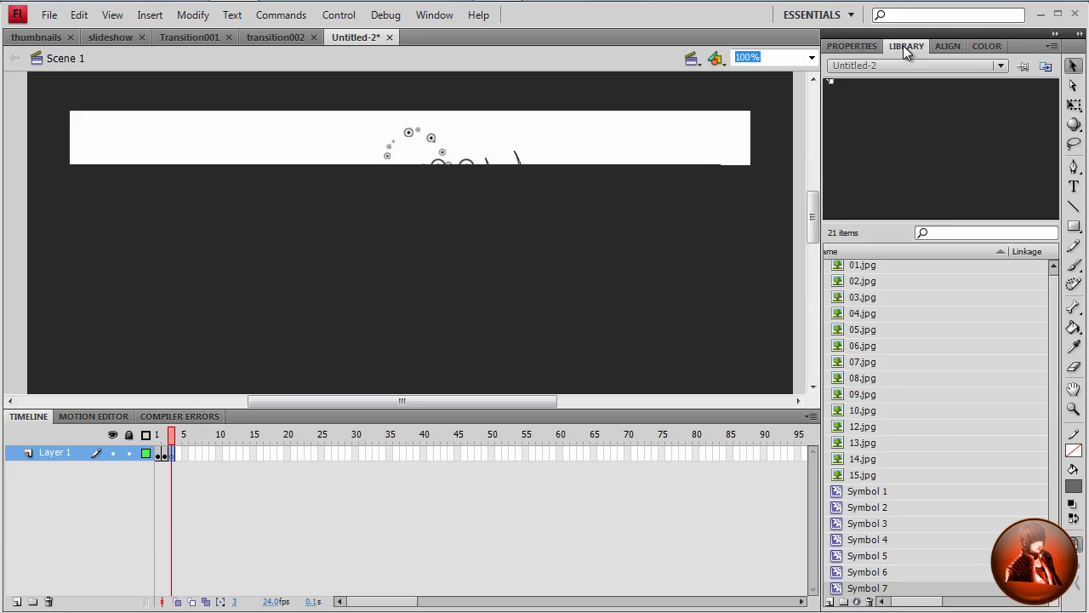
left_click(863, 298)
left_click_drag(864, 297, 430, 304)
Position the 03.jpg image at X 50, Y 50.
left_click(852, 46)
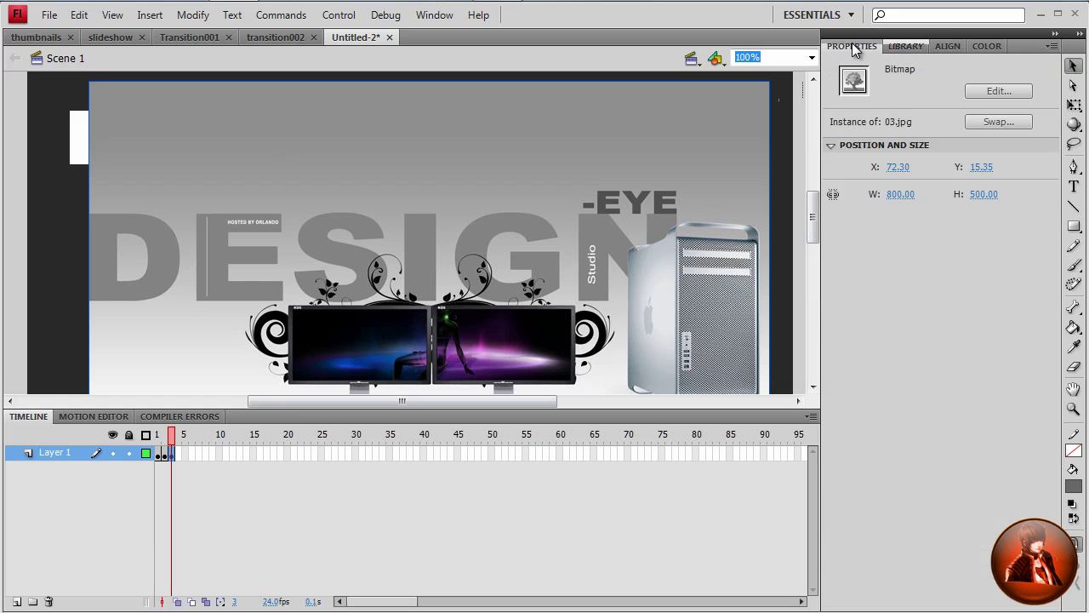
left_click(898, 167)
type("50")
key("Return")
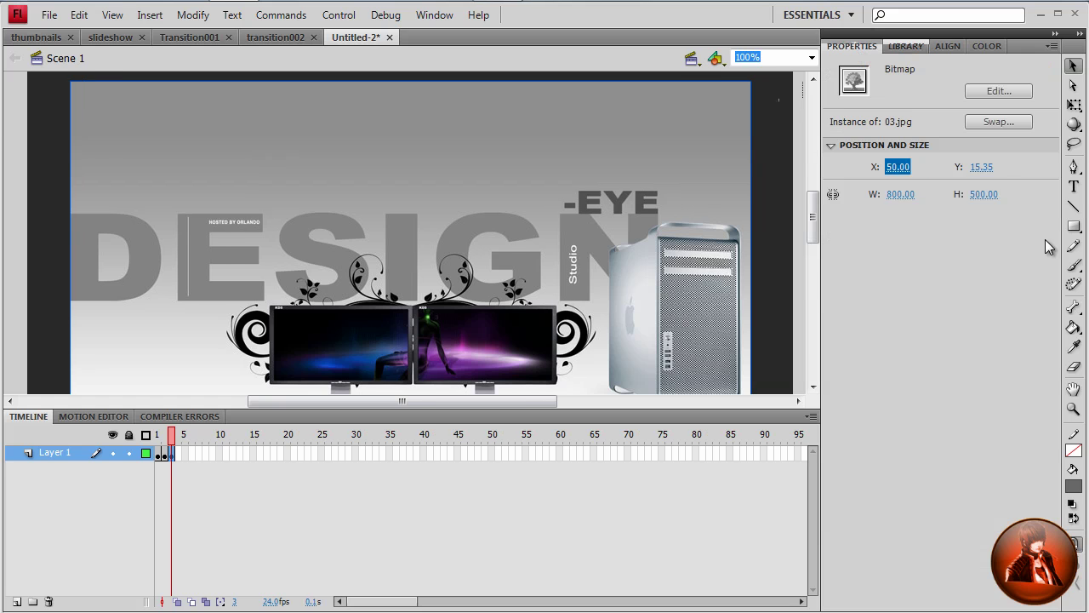
left_click(986, 170)
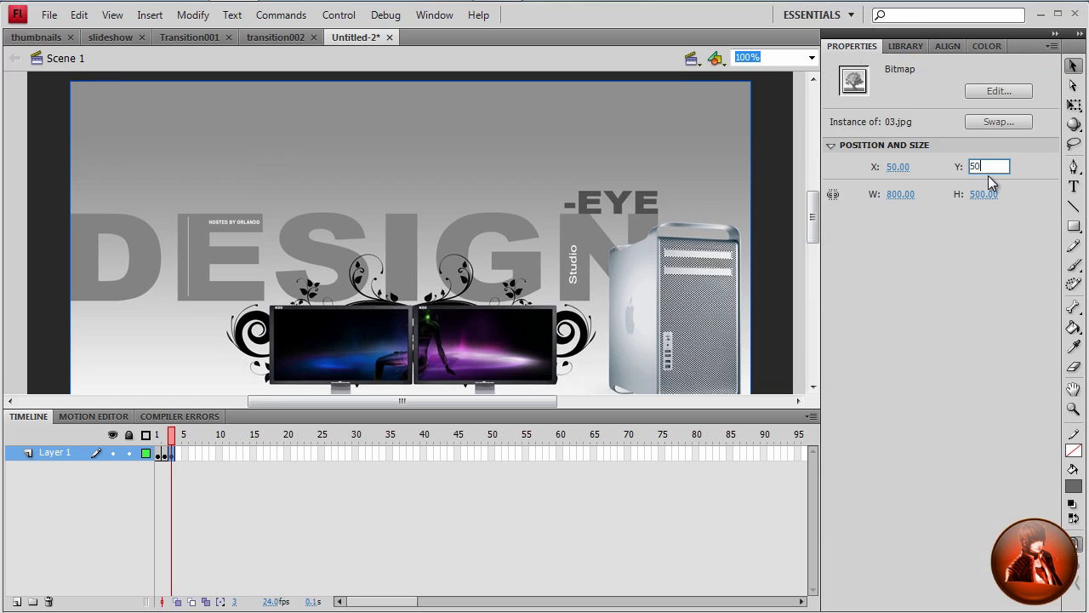
key("Return")
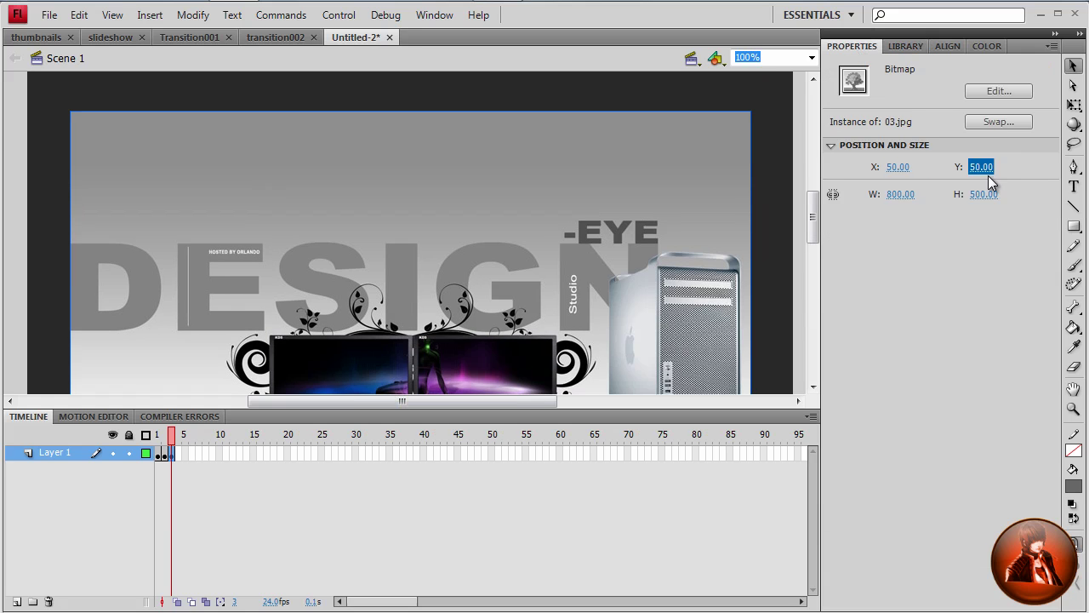
Convert the image into a movie clip nested inside another movie clip with F8 twice.
left_click(558, 252)
key("F8")
key("Return")
key("F8")
key("Return")
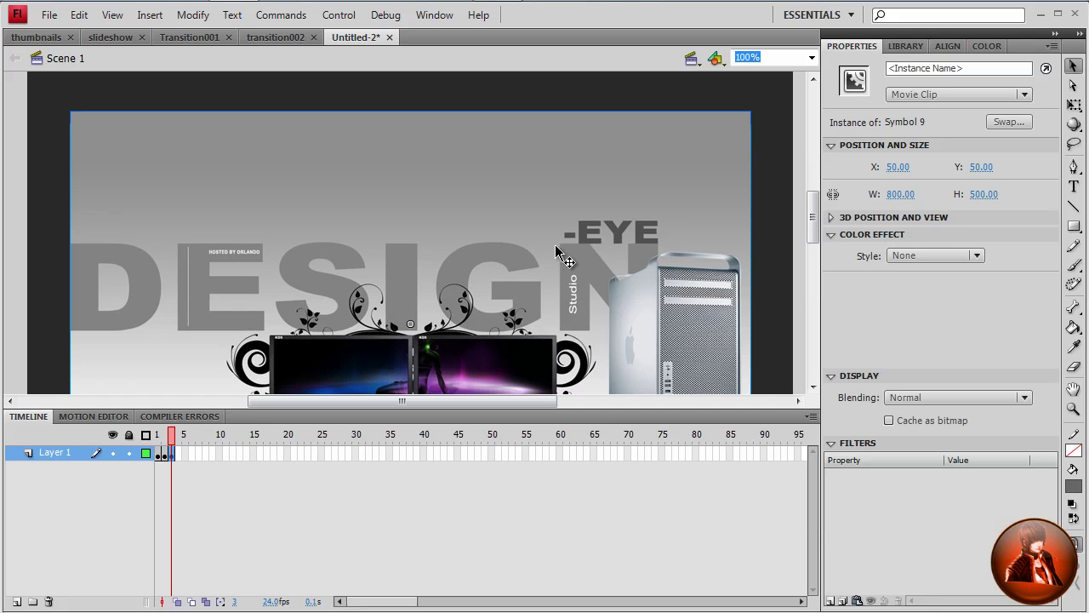
Inside Symbol 9, add a layer named mask and make it a Mask over Layer 1's image.
double_click(410, 323)
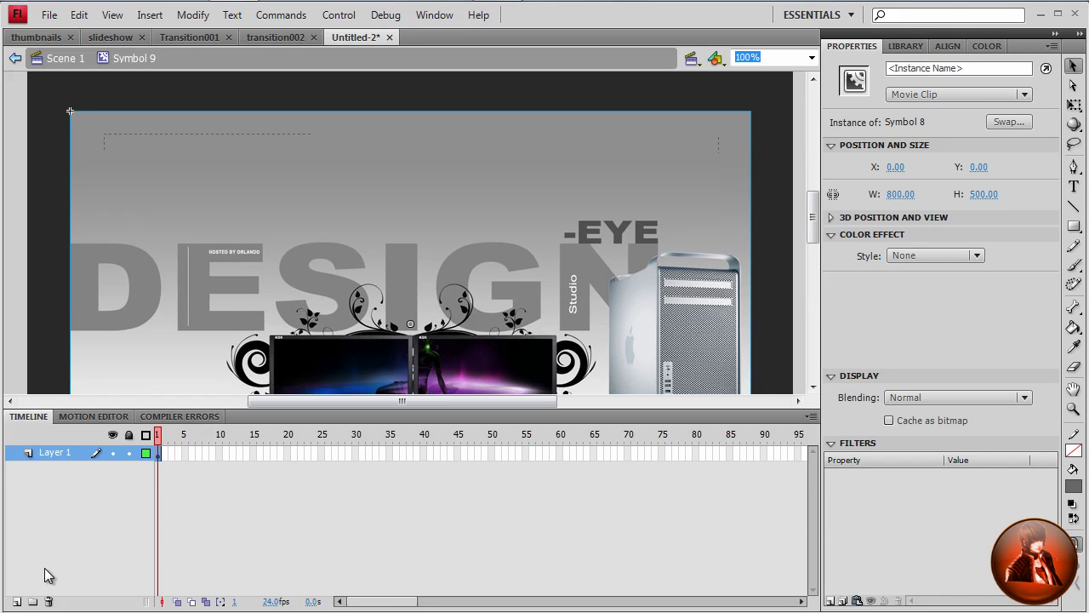
left_click(16, 601)
double_click(51, 453)
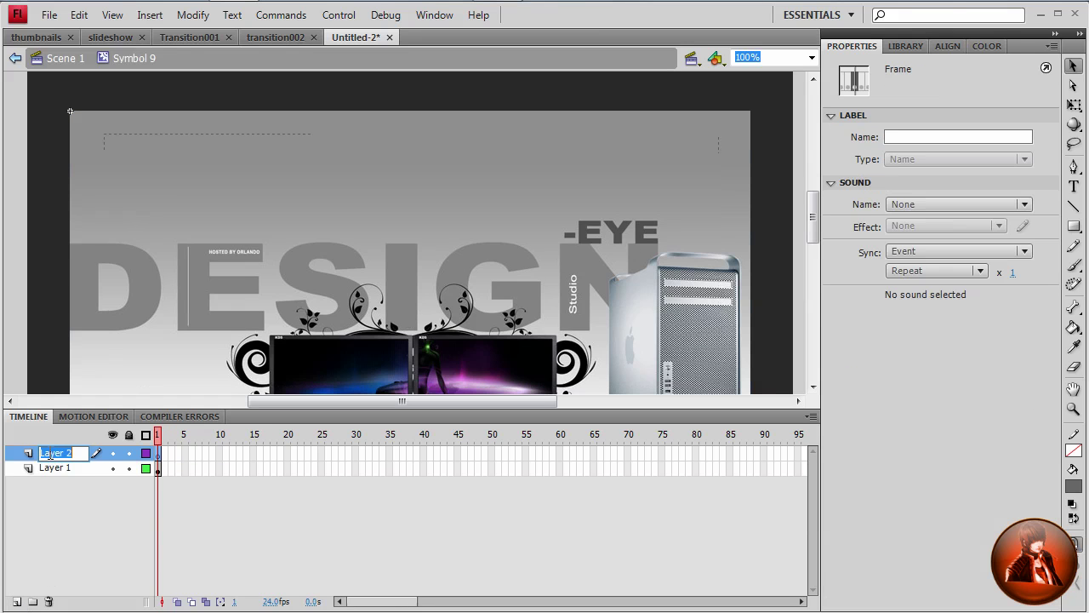
type("mask")
key("Return")
right_click(158, 453)
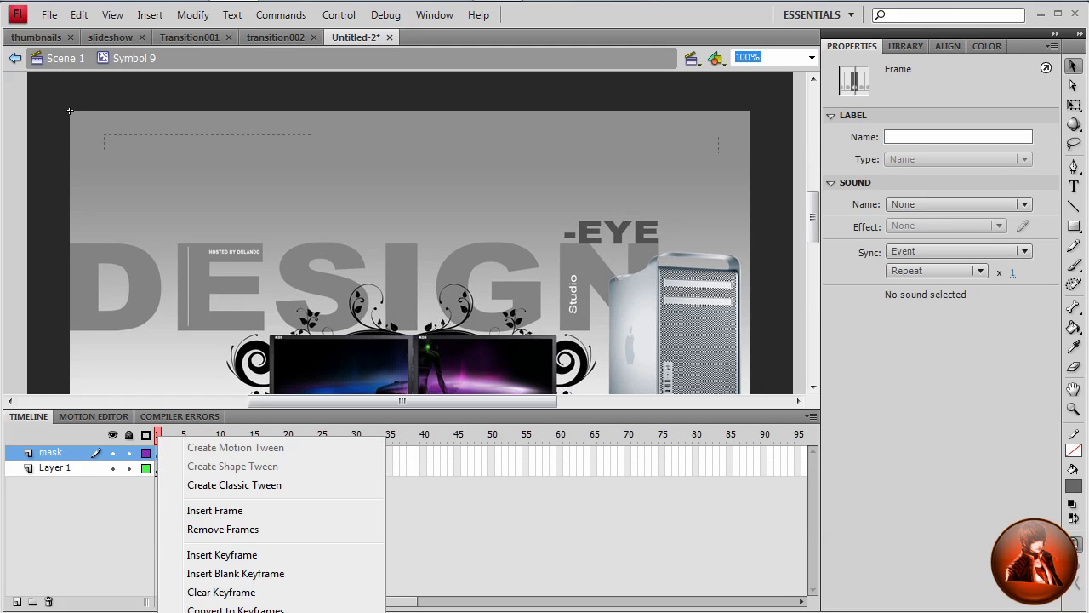
left_click(166, 559)
left_click_drag(69, 476, 68, 467)
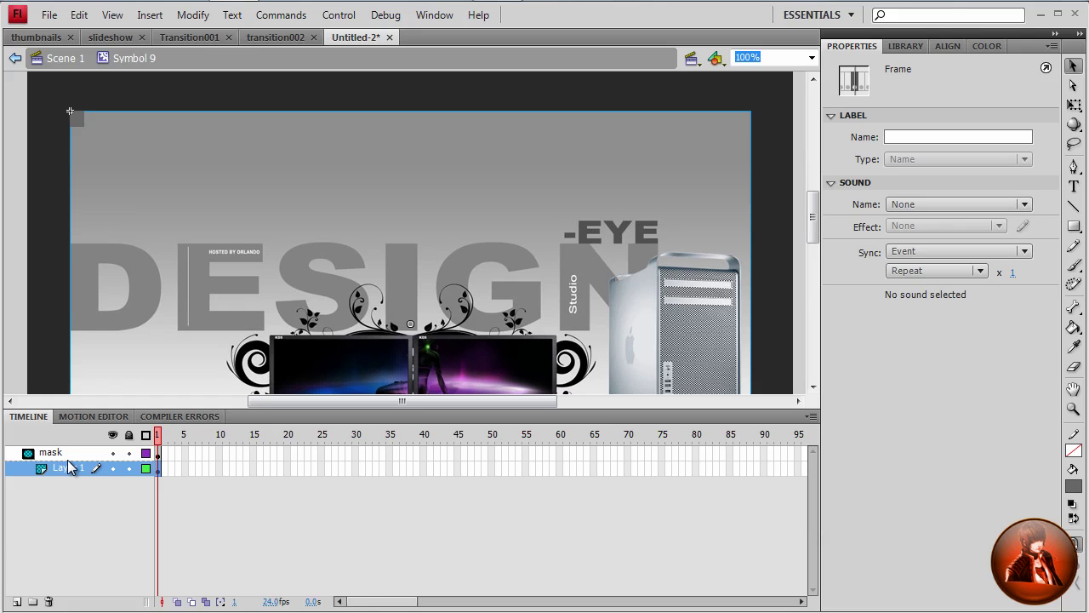
double_click(60, 92)
Add a new layer named buttons to the main scene.
left_click(171, 452)
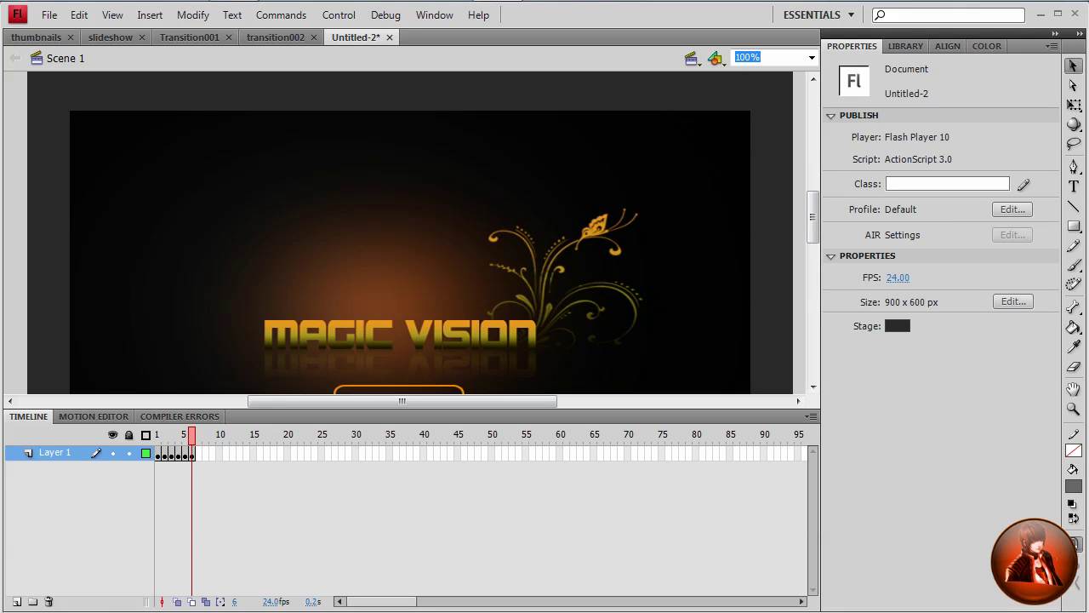
left_click(17, 601)
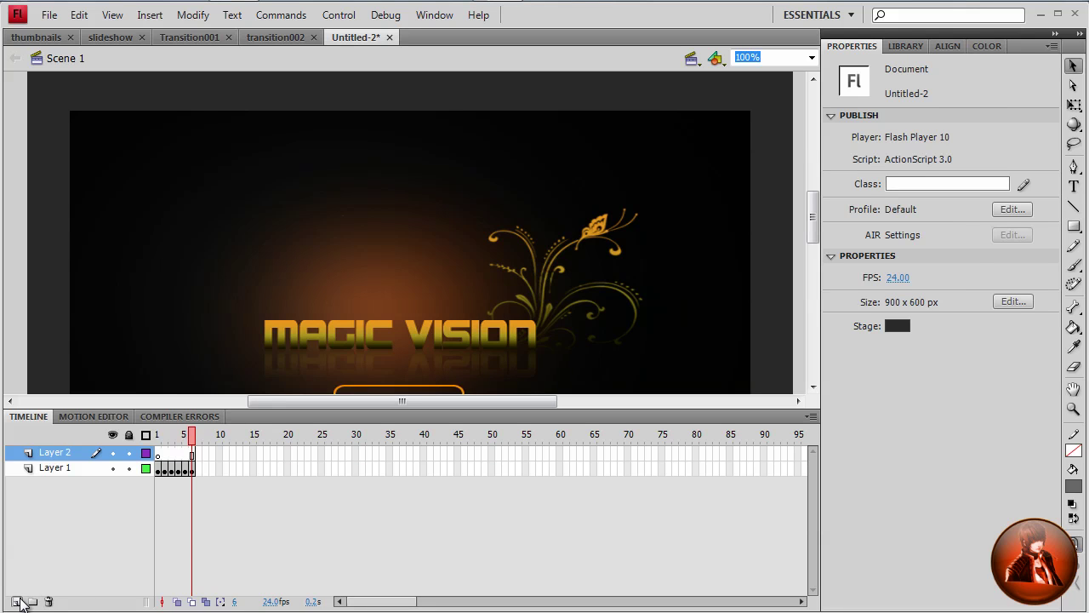
double_click(55, 453)
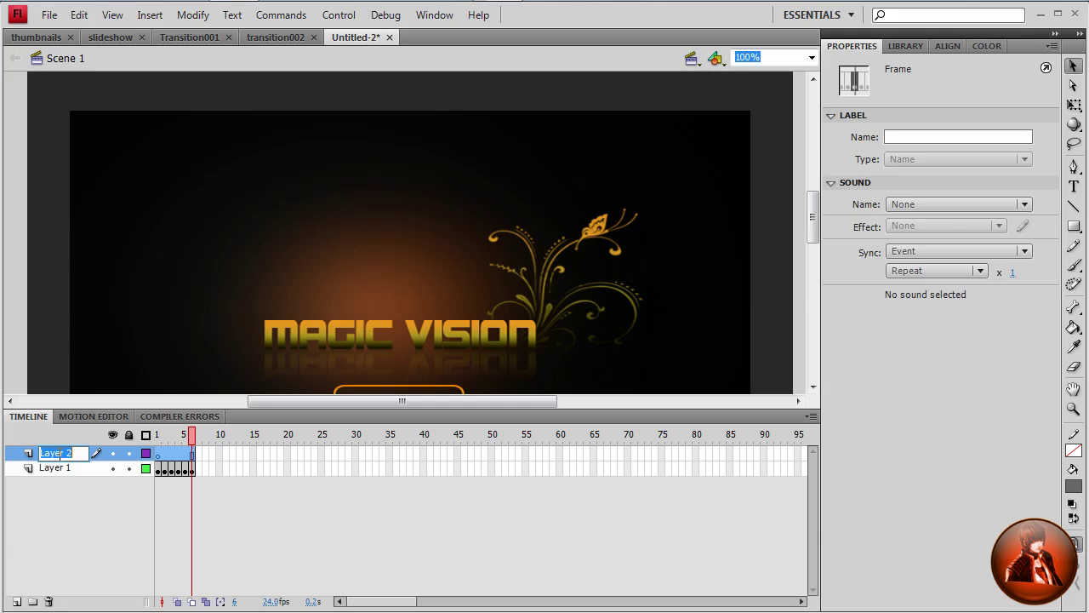
type("buttons")
key("Return")
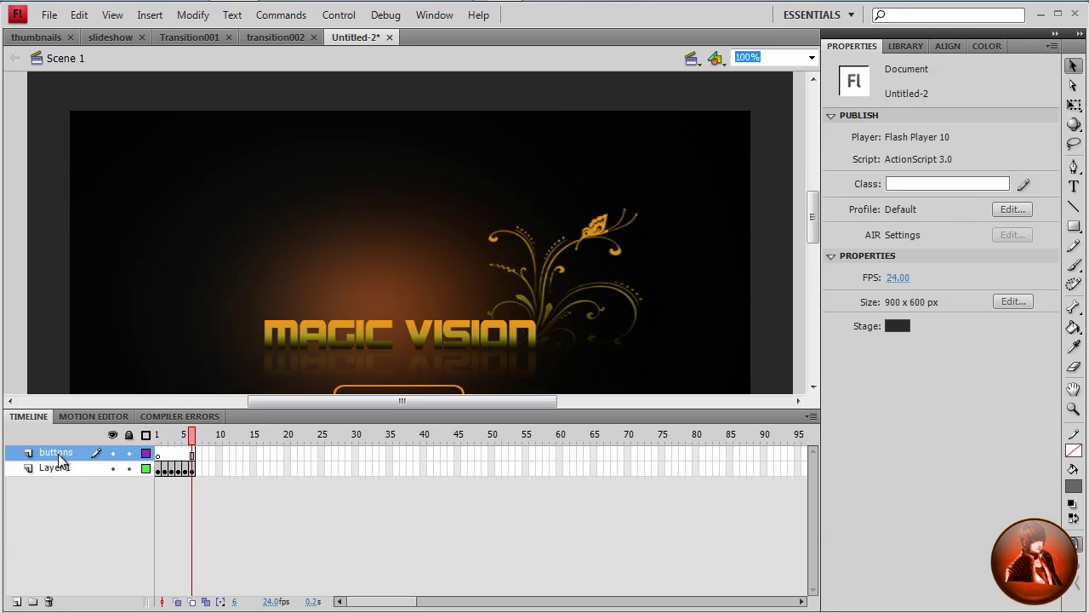
Add another layer named as above buttons and select its frame 1.
left_click(16, 601)
double_click(45, 454)
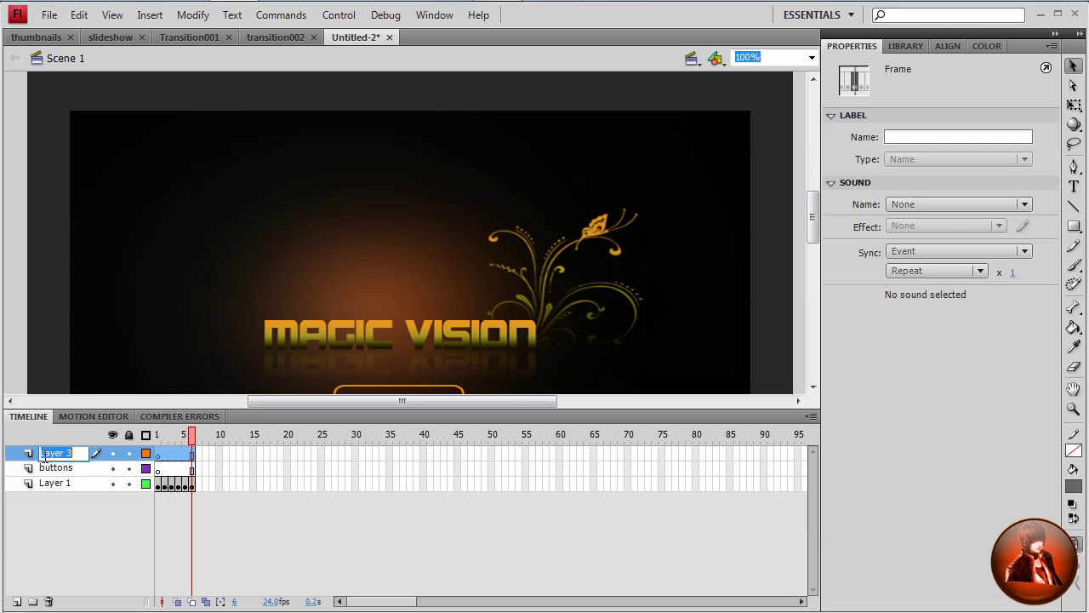
type("as")
key("Return")
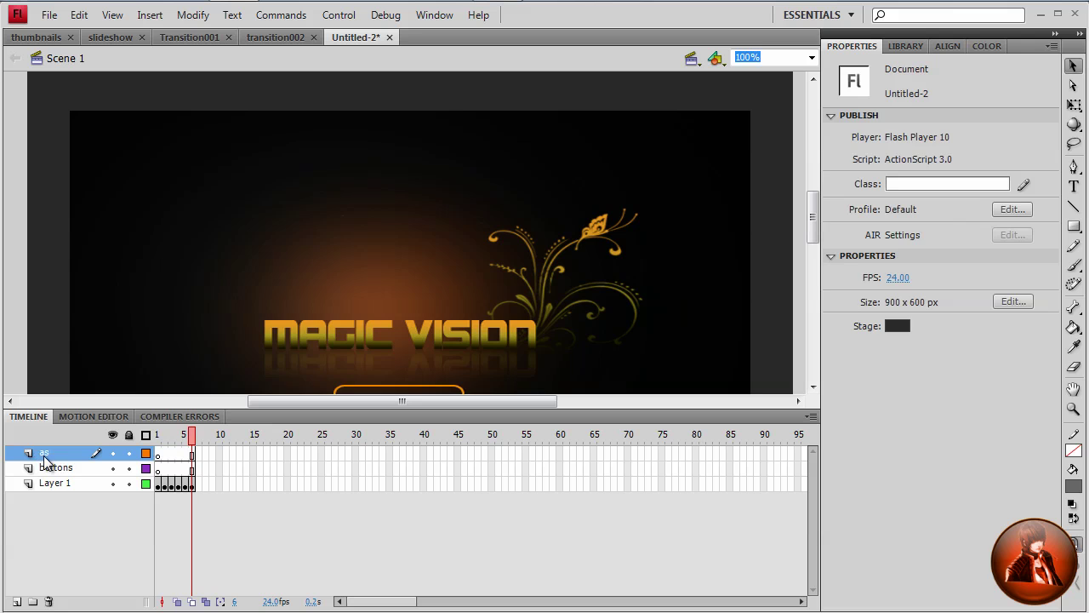
left_click(158, 457)
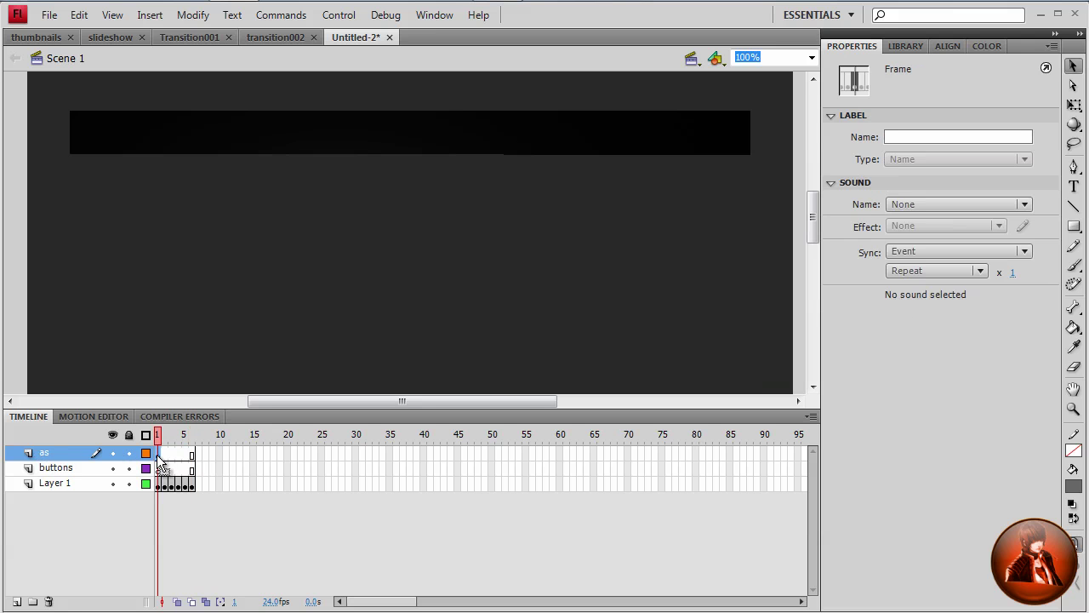
left_click(433, 17)
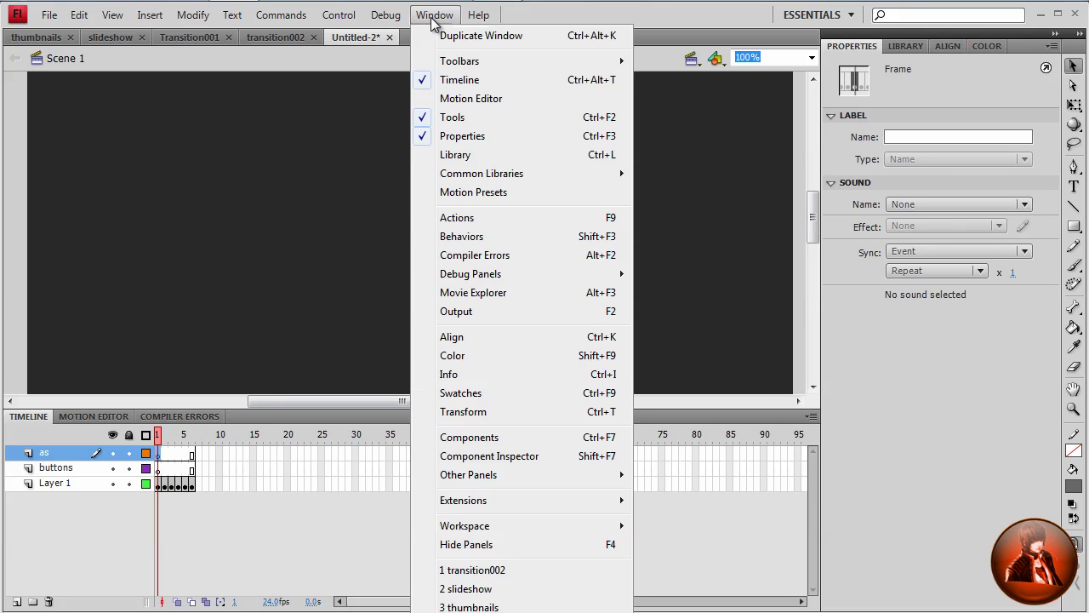
Write stop(); in the Actions panel for frame 1 of the as layer, then close it.
left_click(463, 223)
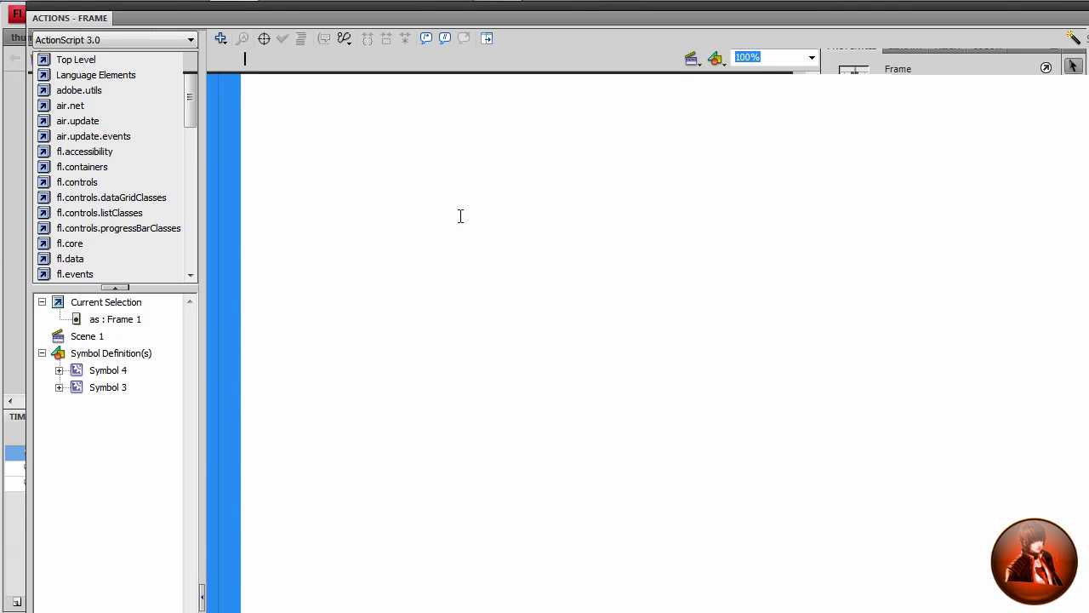
type("stop(")
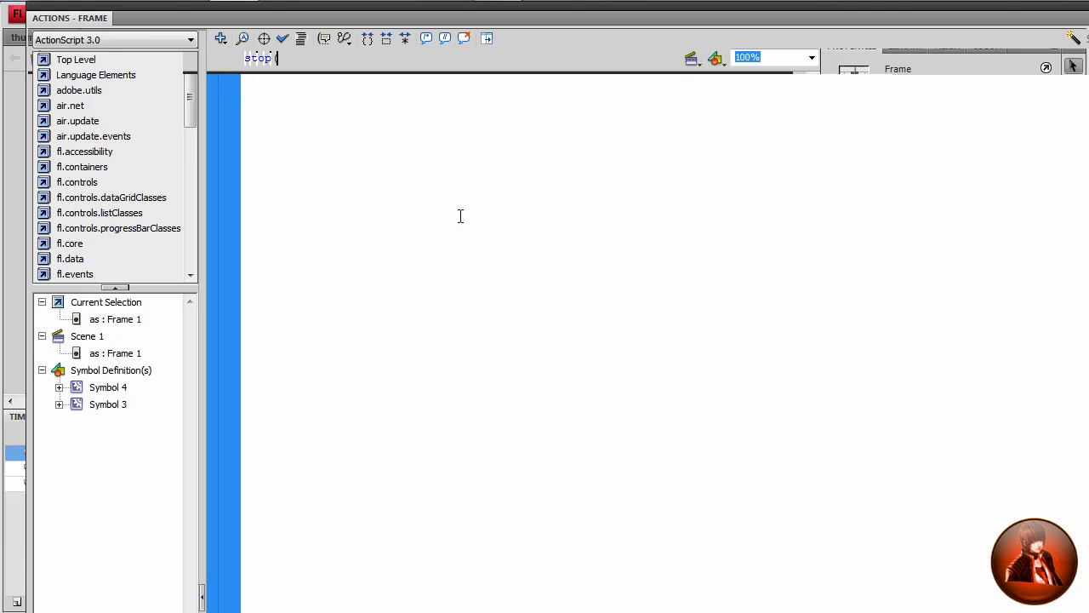
type(");")
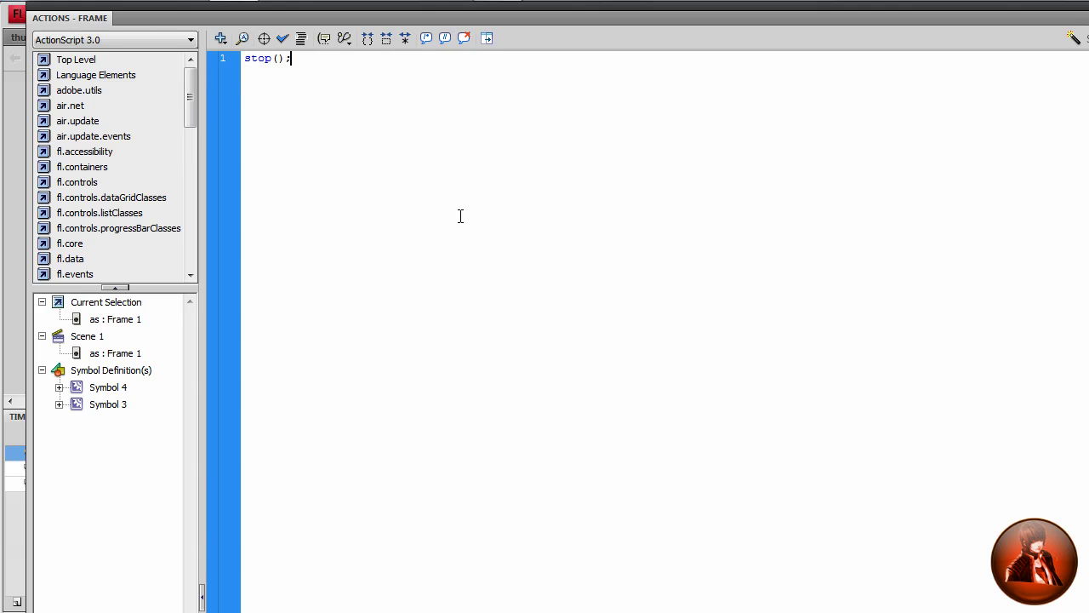
key("Return")
key("F9")
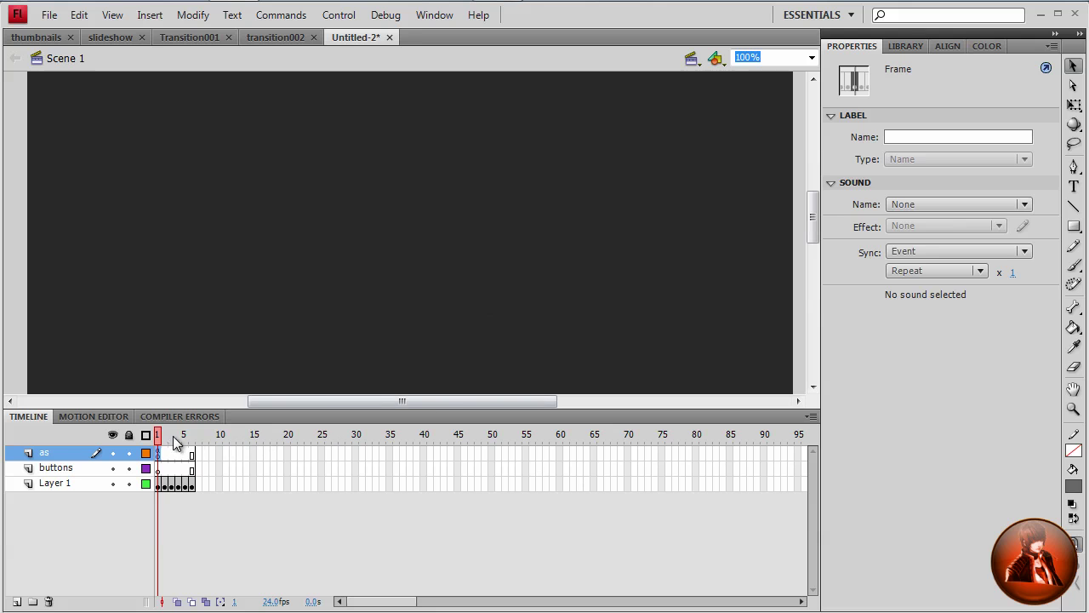
On the buttons layer, add a white NEXT text label above the stage's top right.
left_click_drag(157, 437, 181, 443)
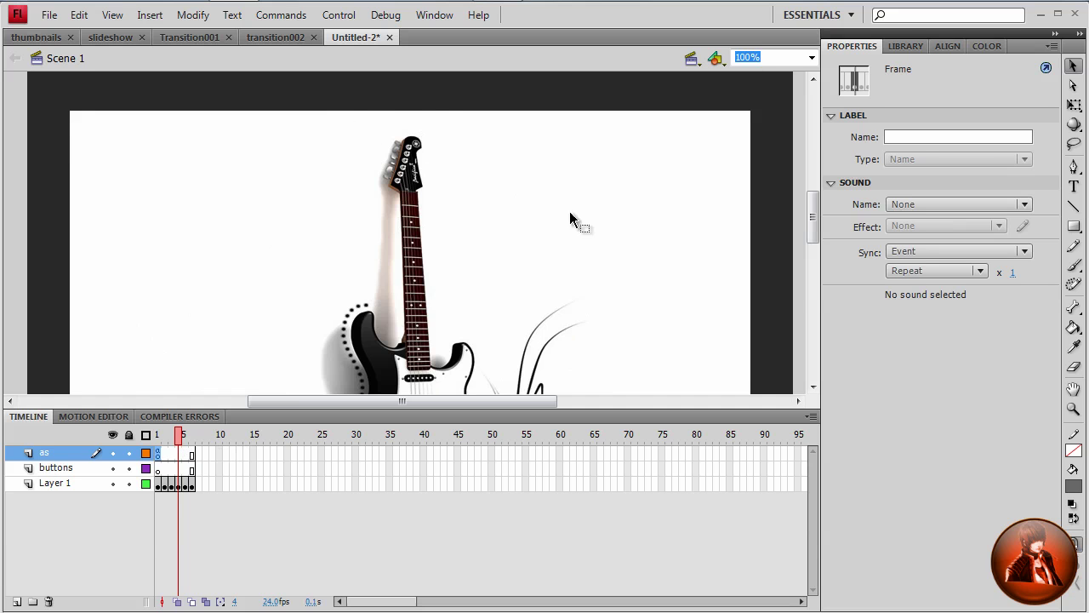
left_click(73, 471)
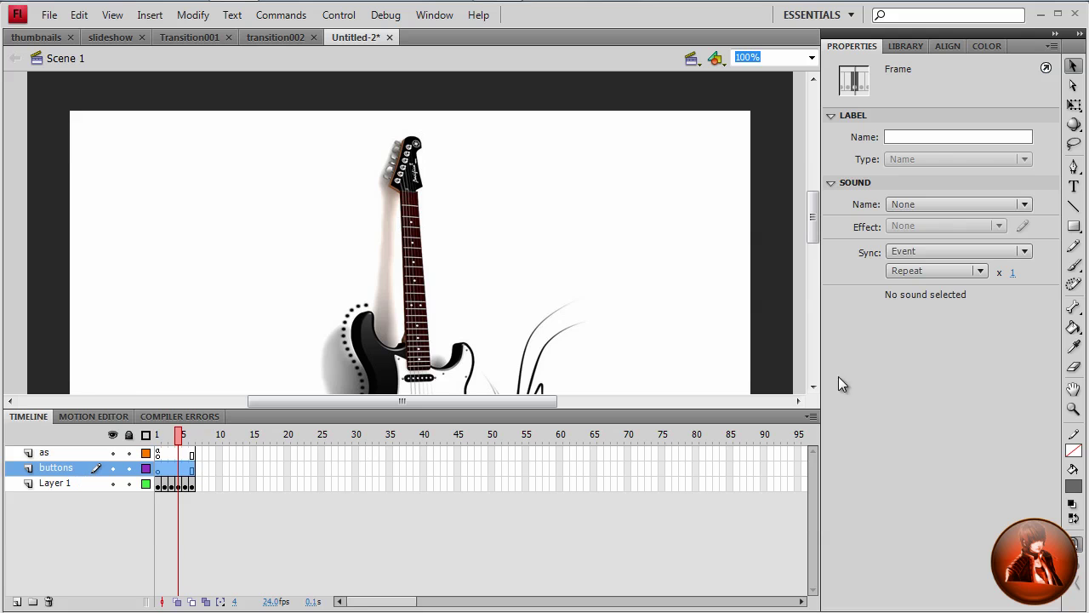
left_click(1073, 187)
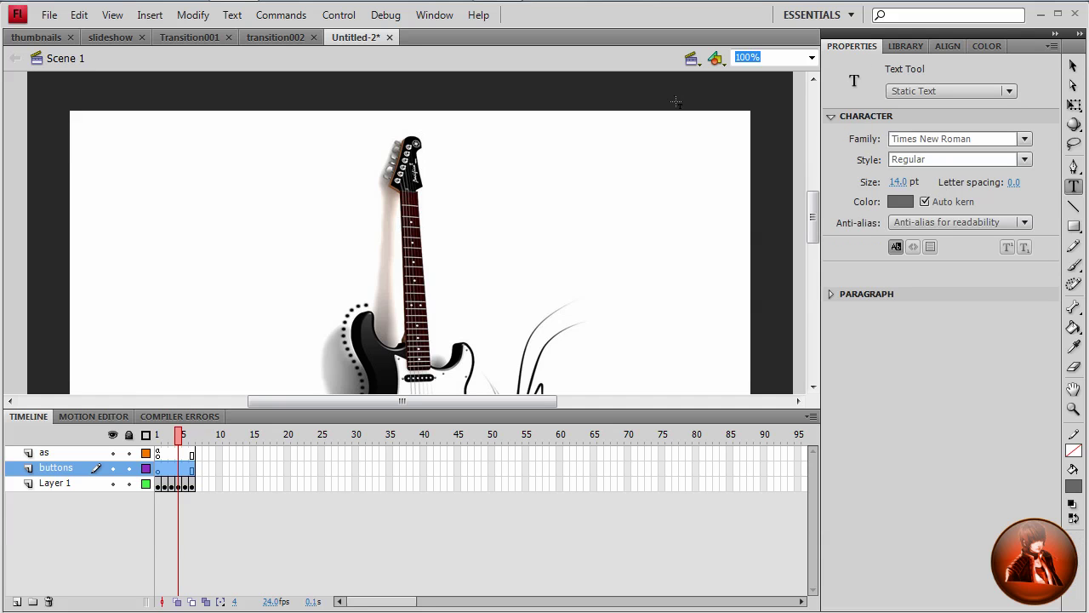
left_click(691, 99)
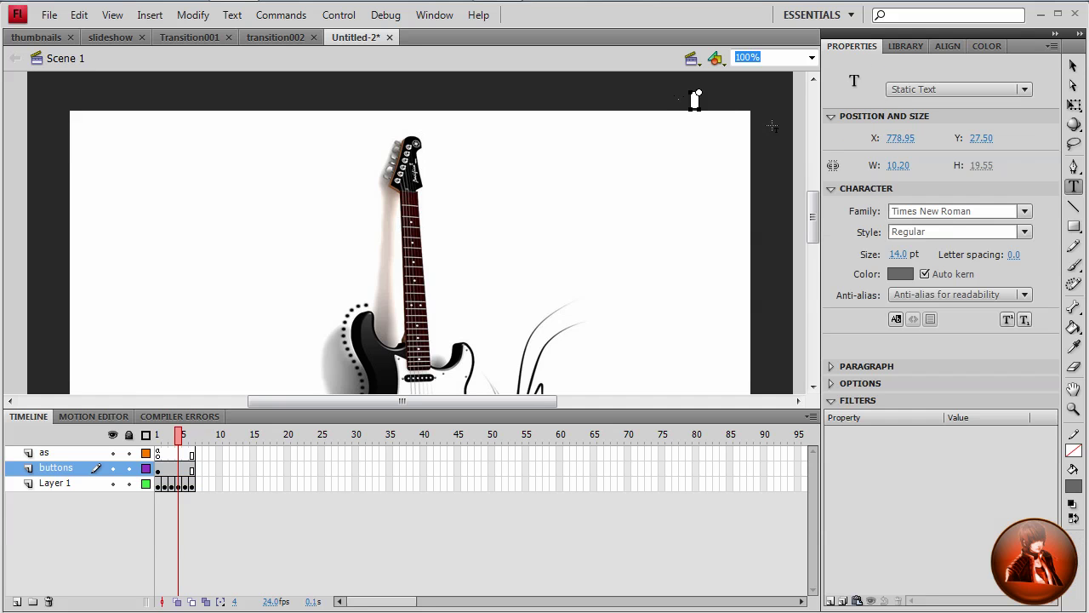
type("NEXT")
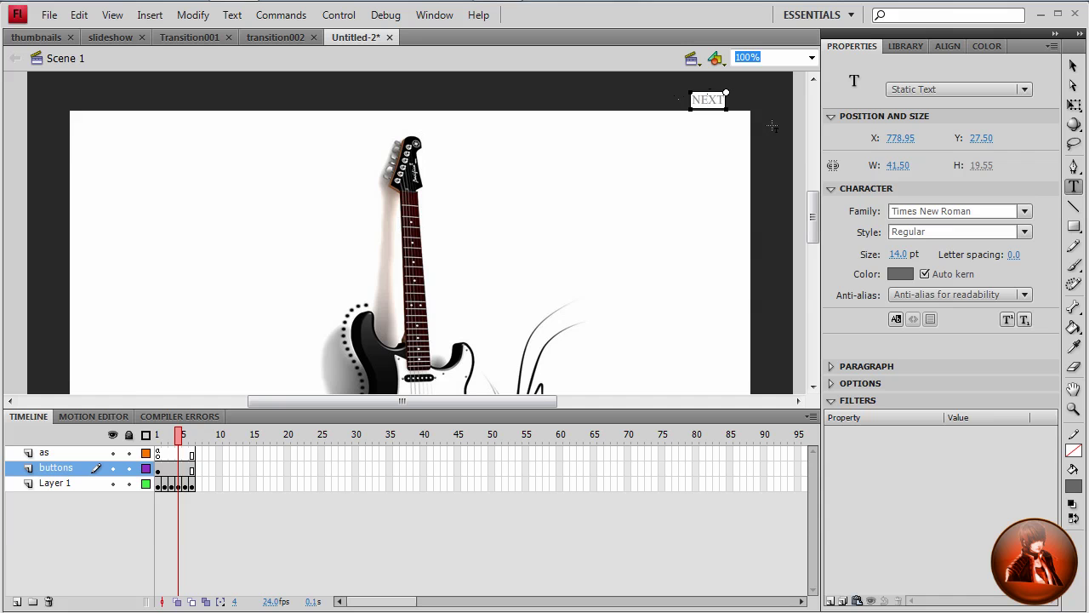
key("Escape")
left_click(900, 273)
left_click(909, 371)
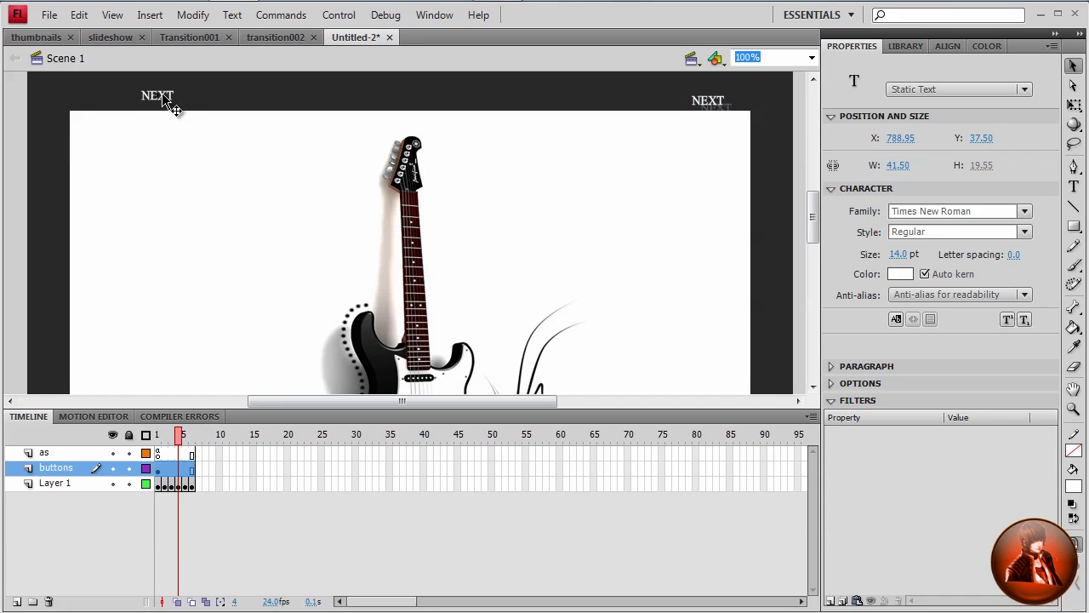
Copy the NEXT label to the top left and change its text to BACK.
left_click_drag(115, 97, 118, 102)
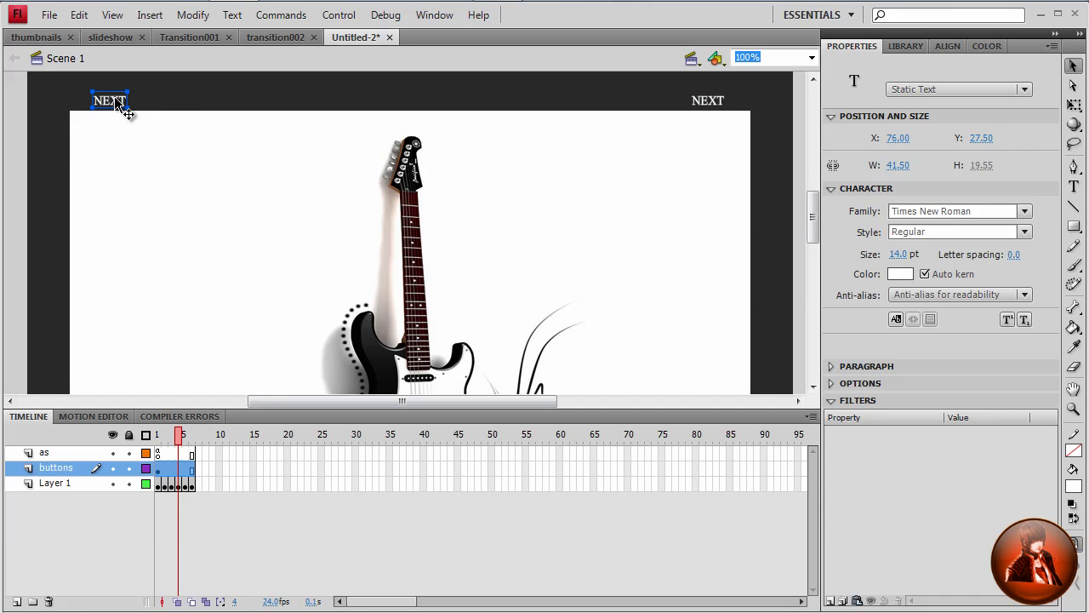
left_click(1074, 185)
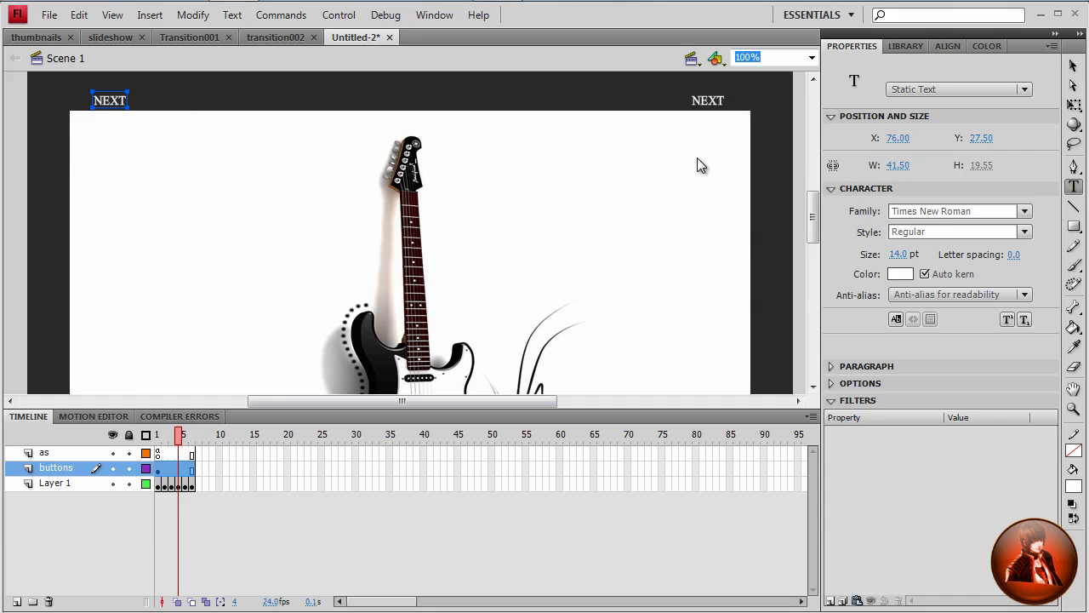
left_click(121, 100)
left_click_drag(126, 100, 91, 100)
type("BACK")
left_click(1073, 66)
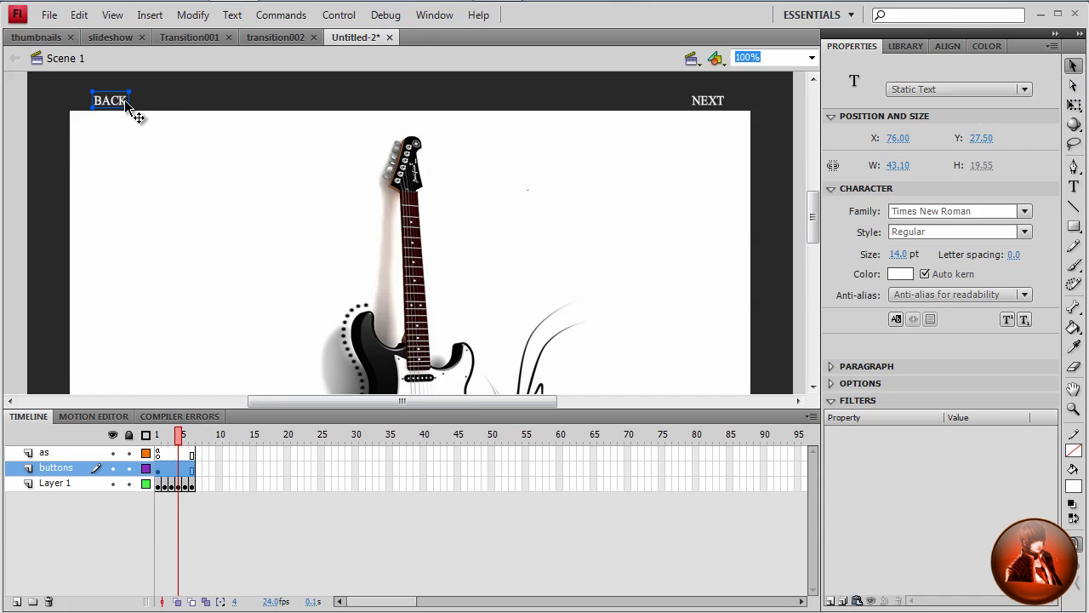
Convert the BACK label into a Button symbol named button1.
key("F8")
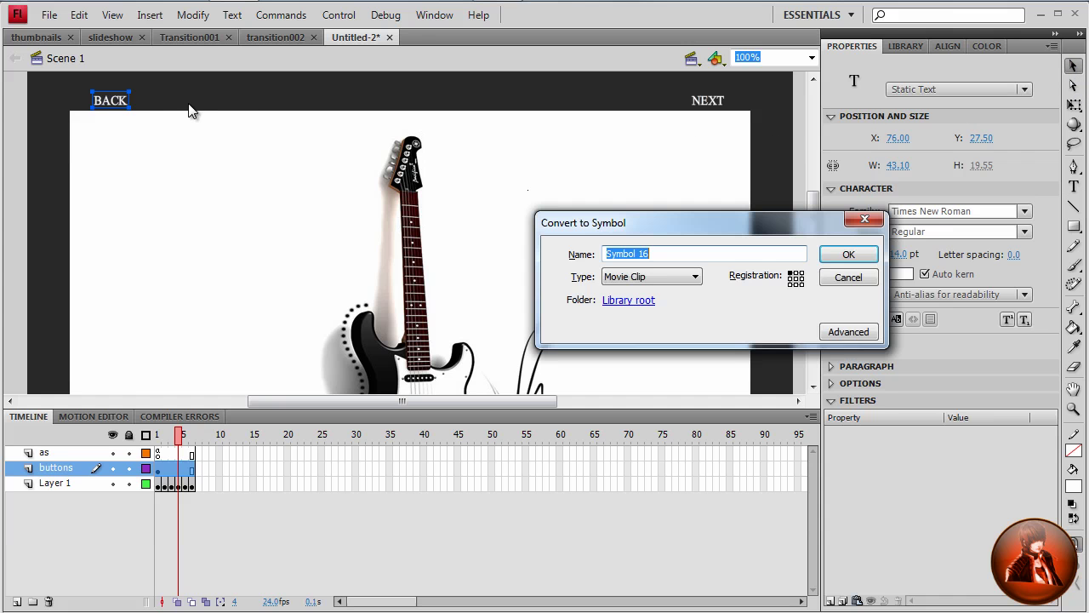
left_click(694, 279)
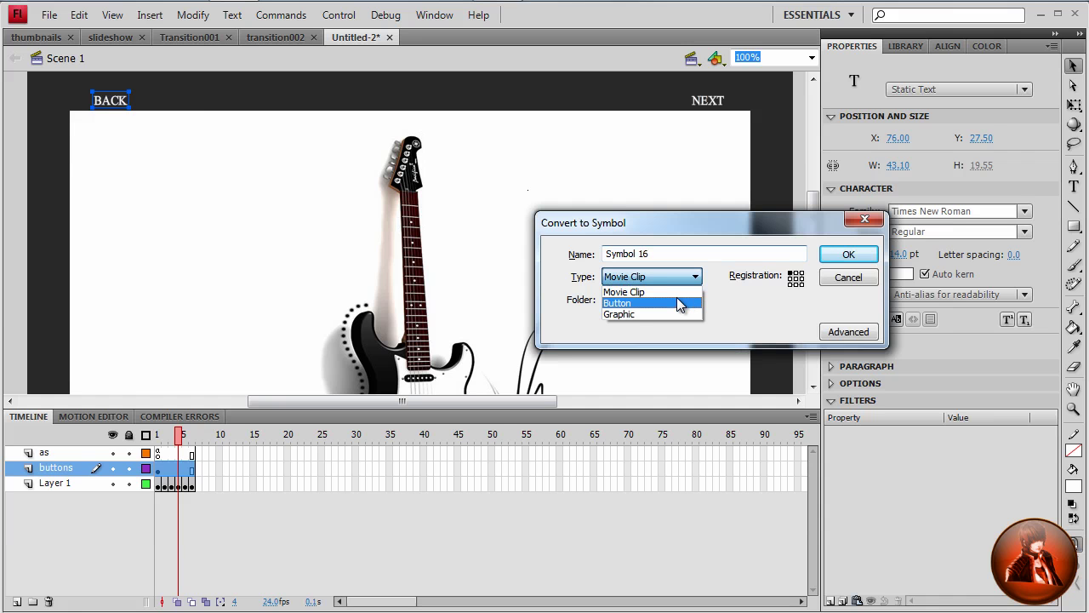
left_click(678, 303)
left_click_drag(652, 253, 553, 256)
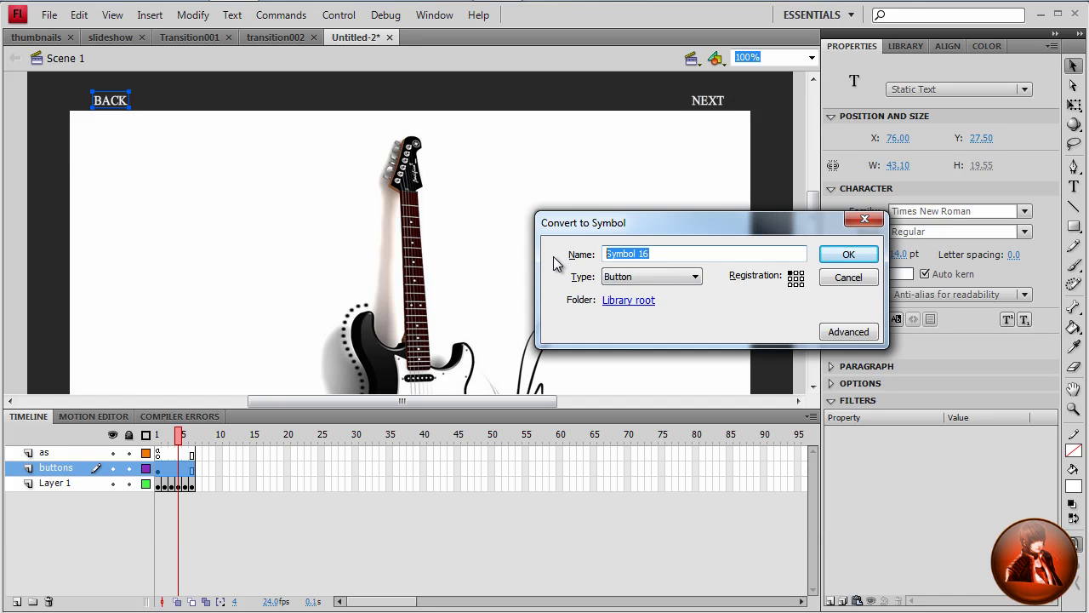
type("button1")
key("Return")
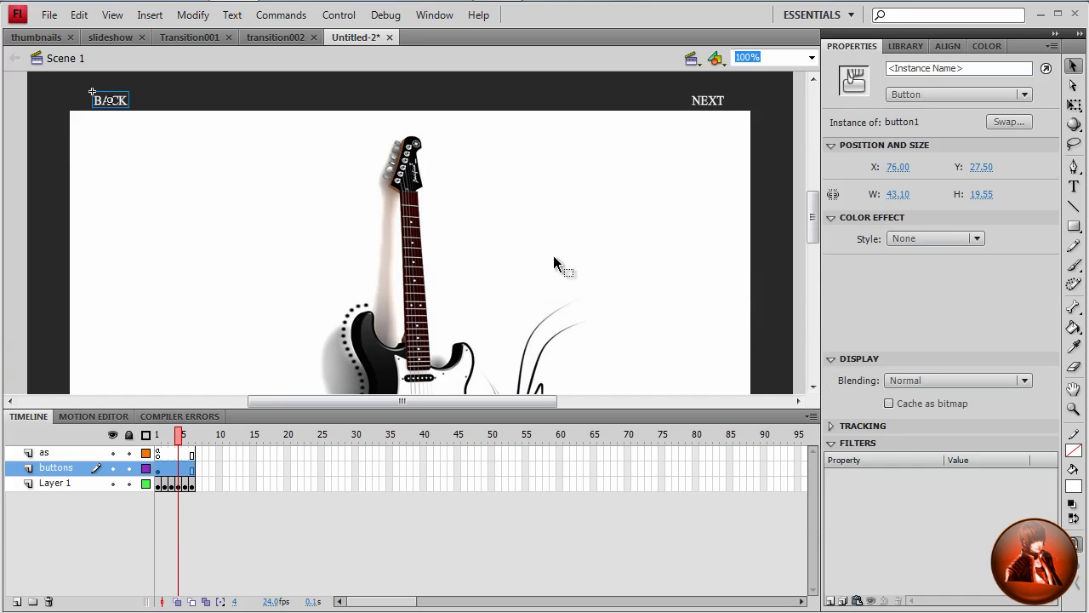
Convert the NEXT label into a button symbol named button2.
left_click(702, 103)
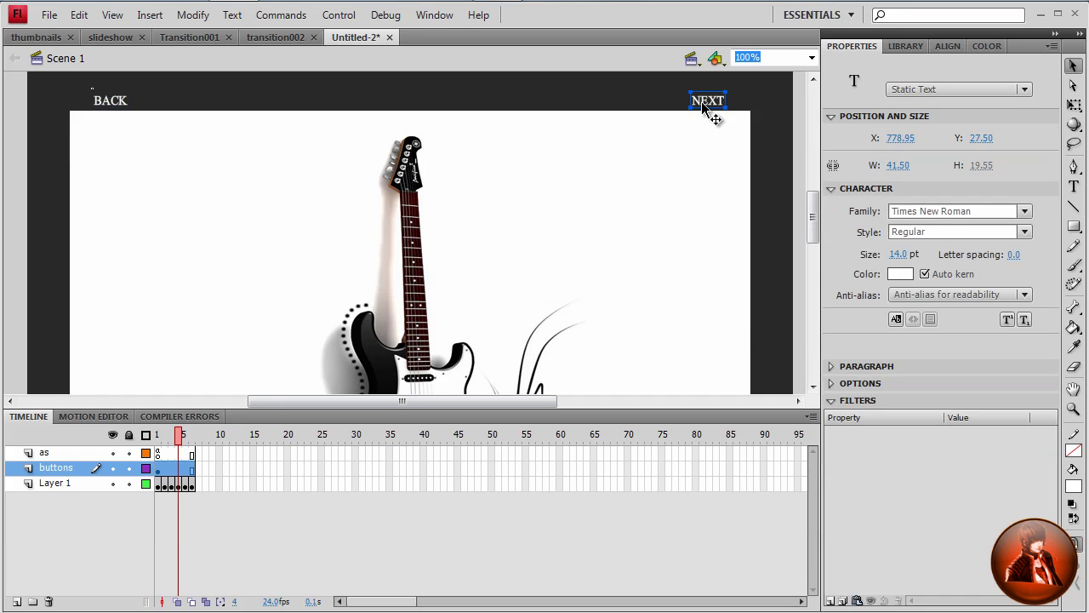
key("F8")
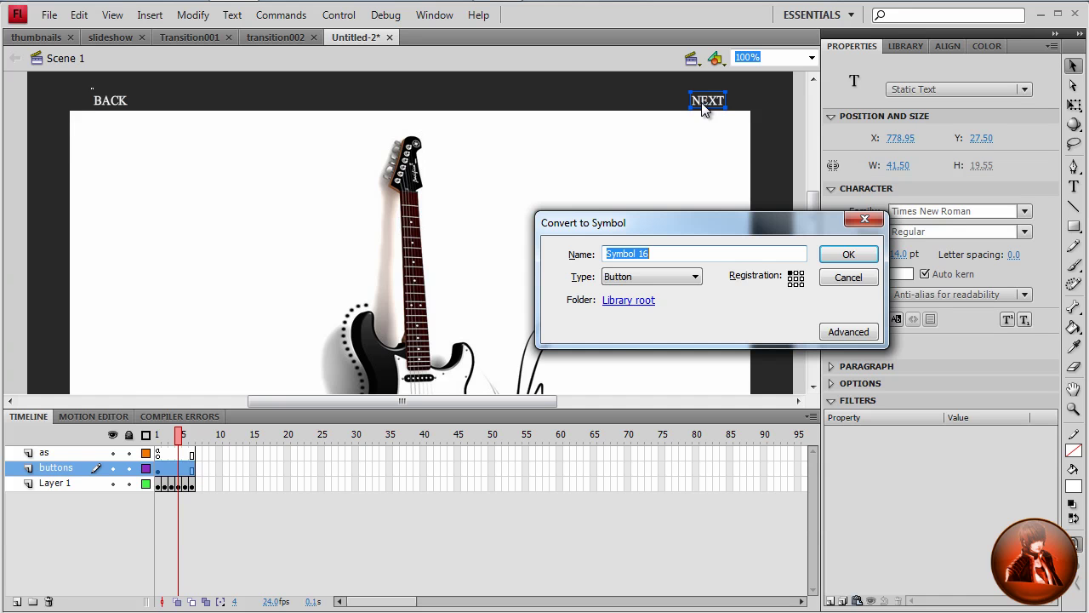
type("b")
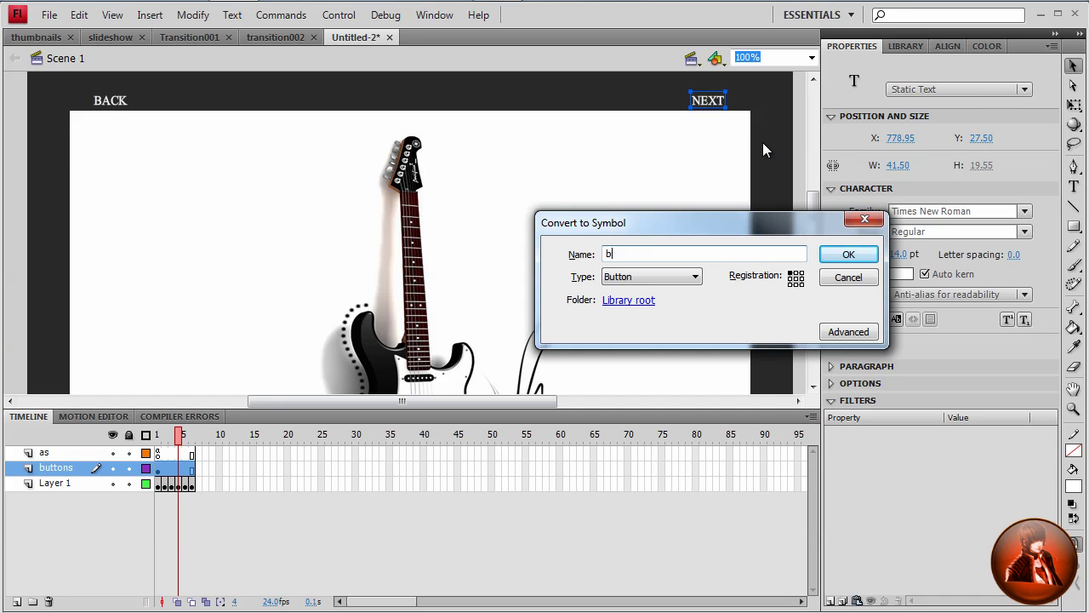
type("utton2")
key("Return")
Name the BACK button instance back_btn.
left_click(105, 108)
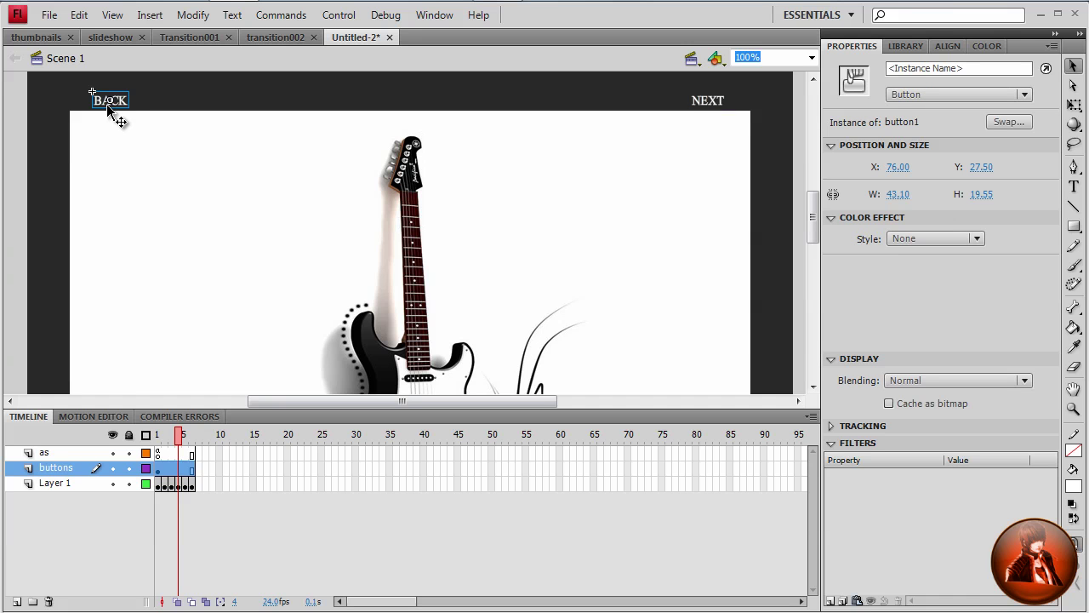
left_click(968, 69)
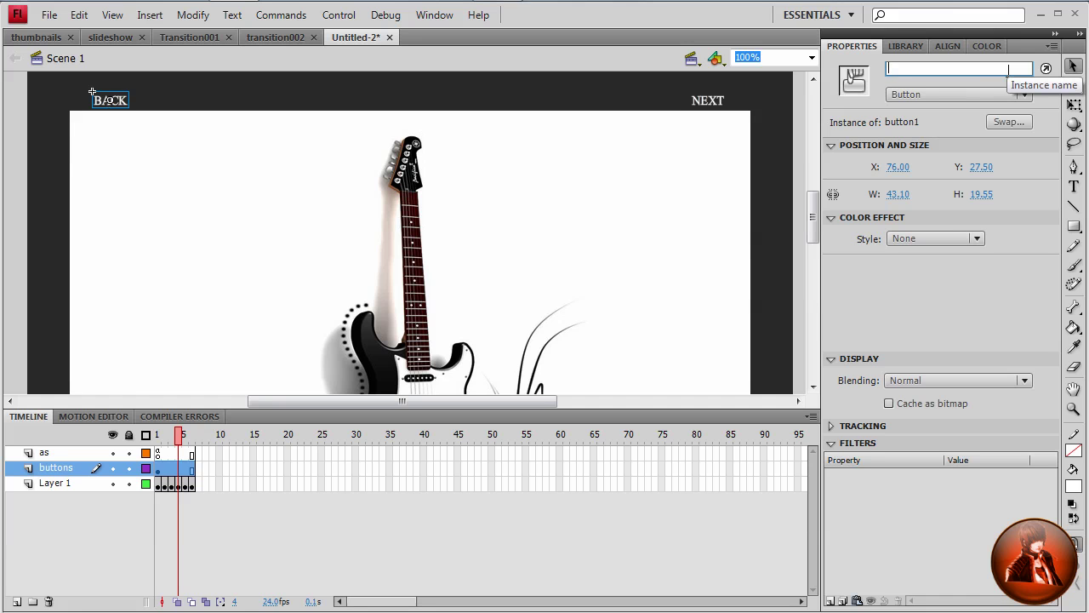
type("back_btn")
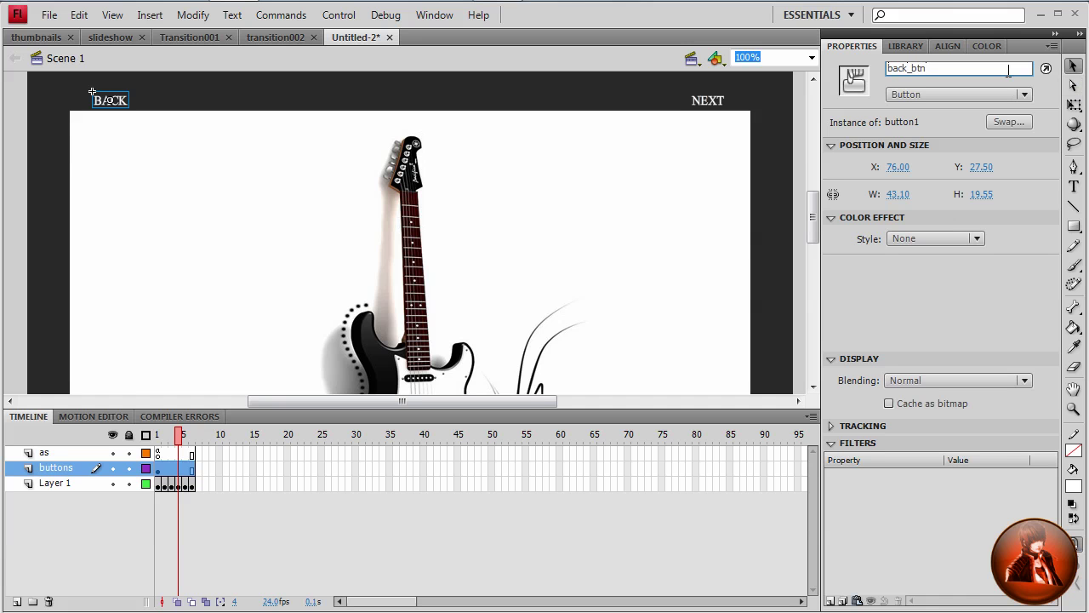
key("Return")
Name the NEXT button instance next_btn.
left_click(715, 103)
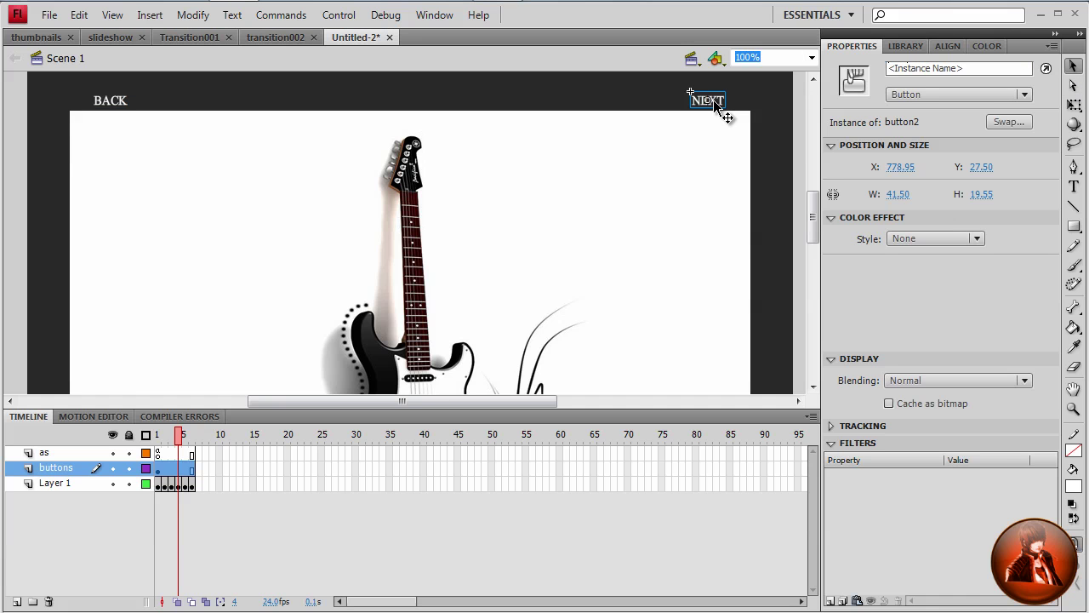
left_click(966, 68)
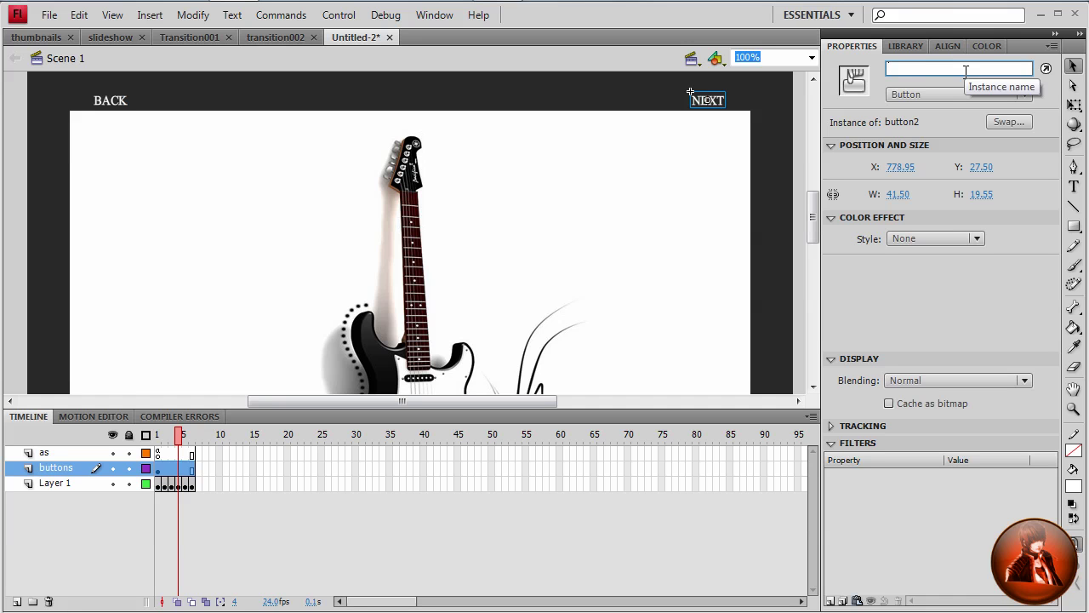
type("next")
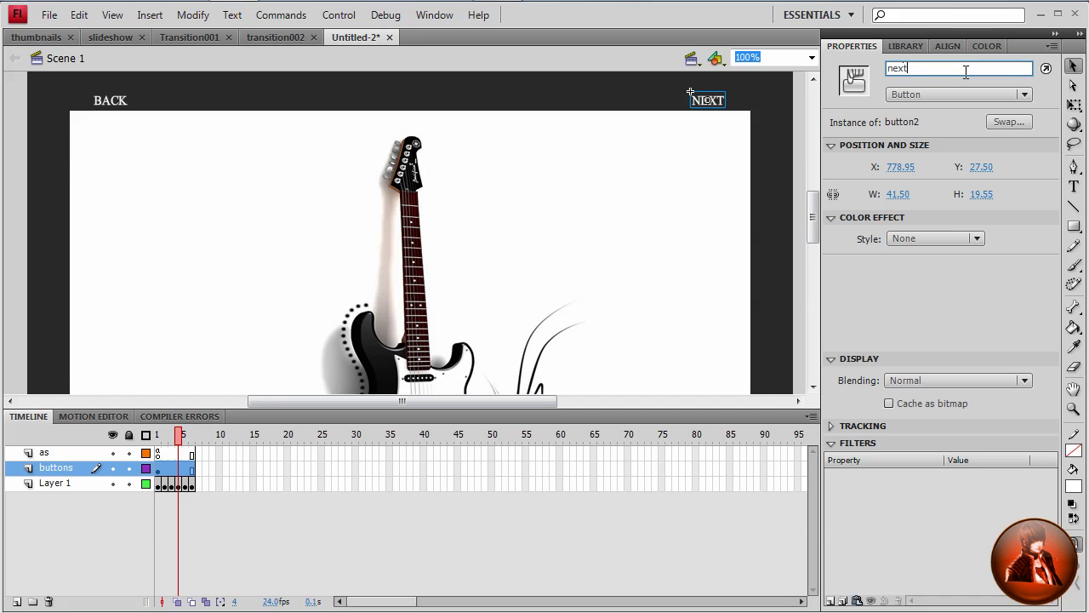
type("_btn")
key("Return")
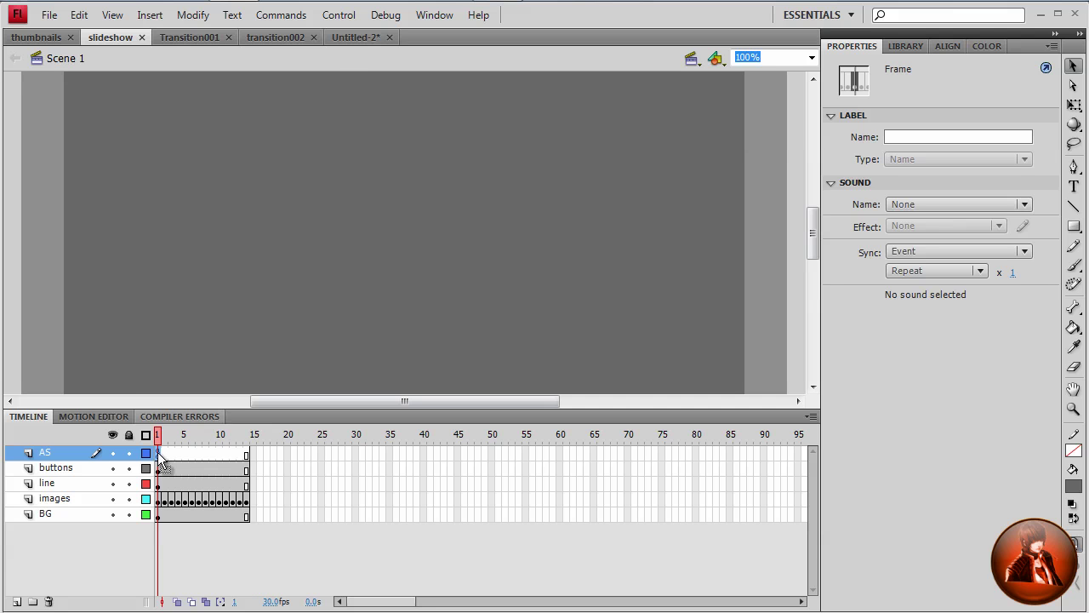
Copy all the button-navigation ActionScript from the slideshow frame's Actions panel.
left_click(434, 14)
left_click(466, 223)
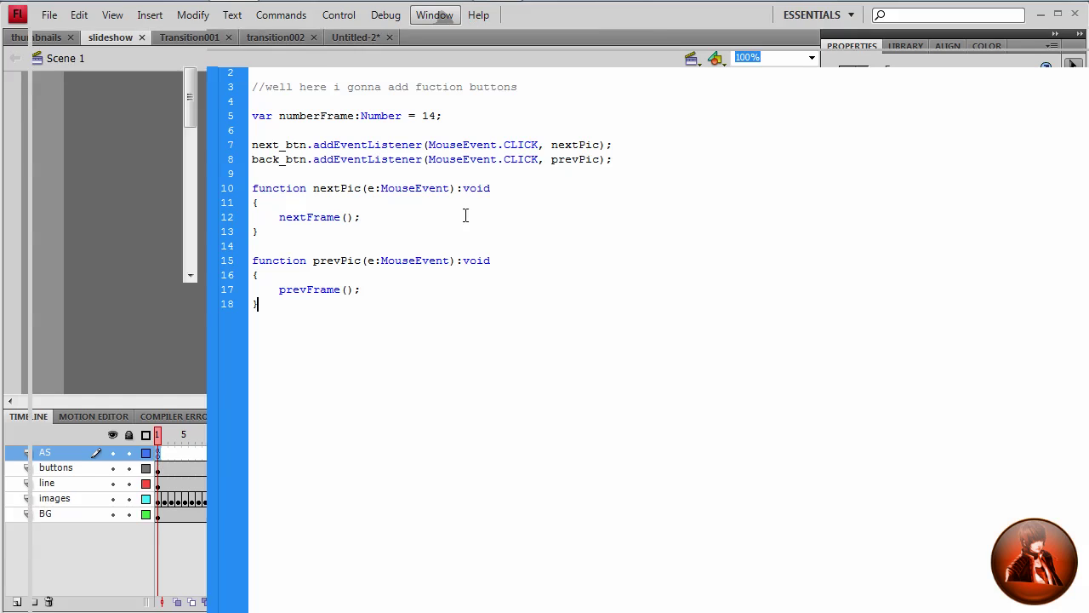
left_click_drag(360, 308, 260, 88)
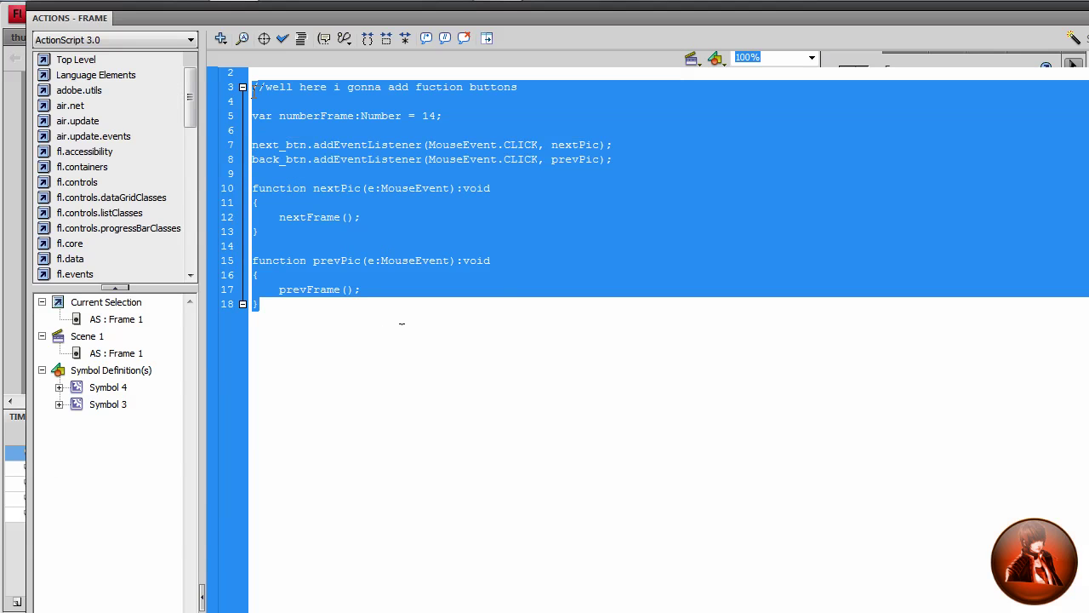
right_click(269, 92)
left_click(351, 199)
key("F9")
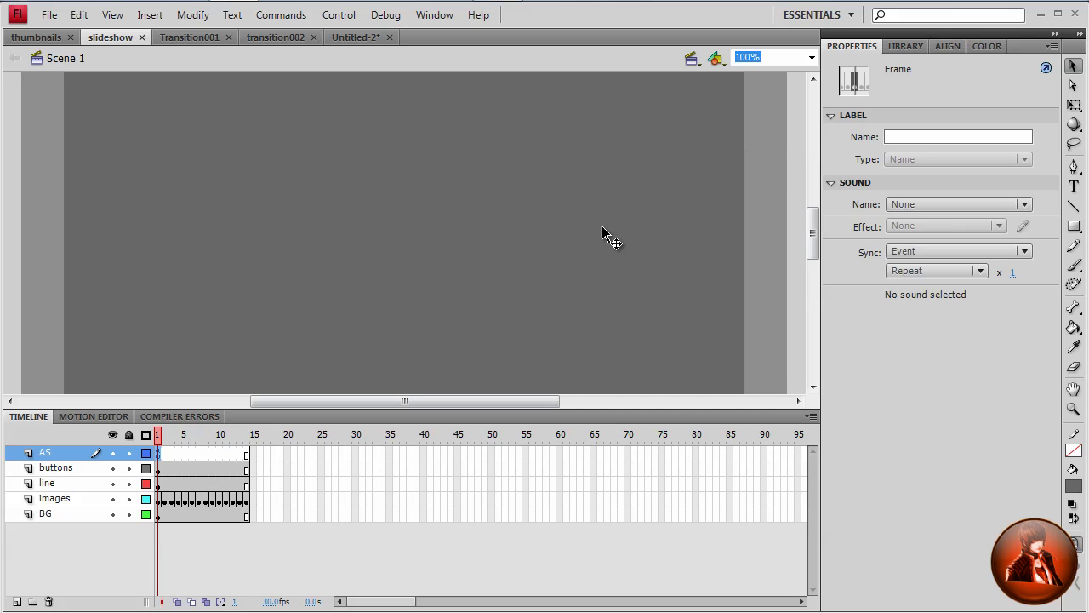
Paste the navigation code into frame 1 of the as layer in Untitled-2.
left_click(348, 35)
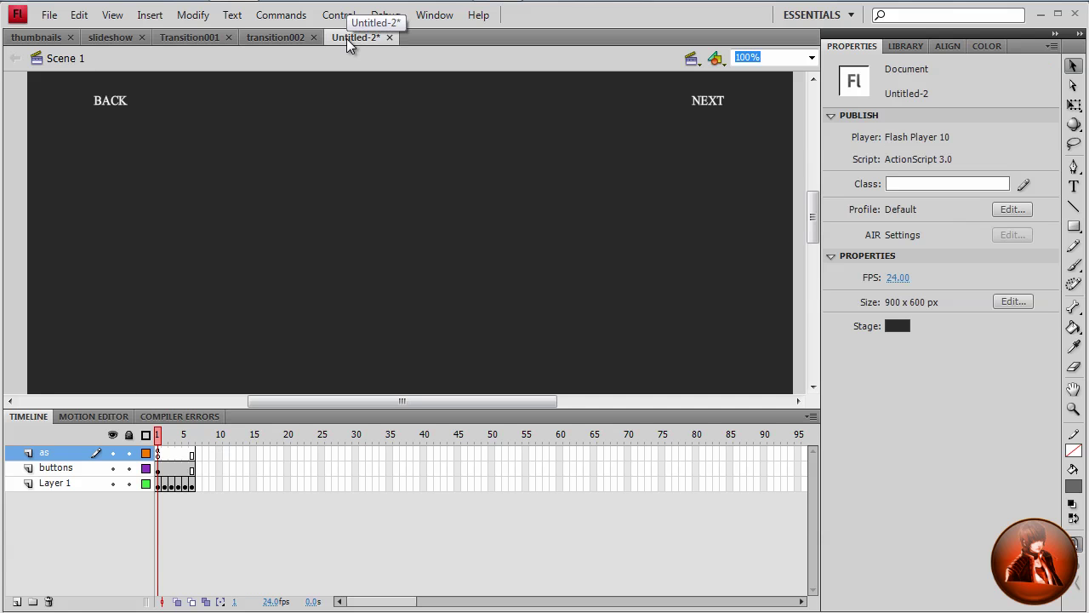
left_click(160, 454)
left_click(434, 15)
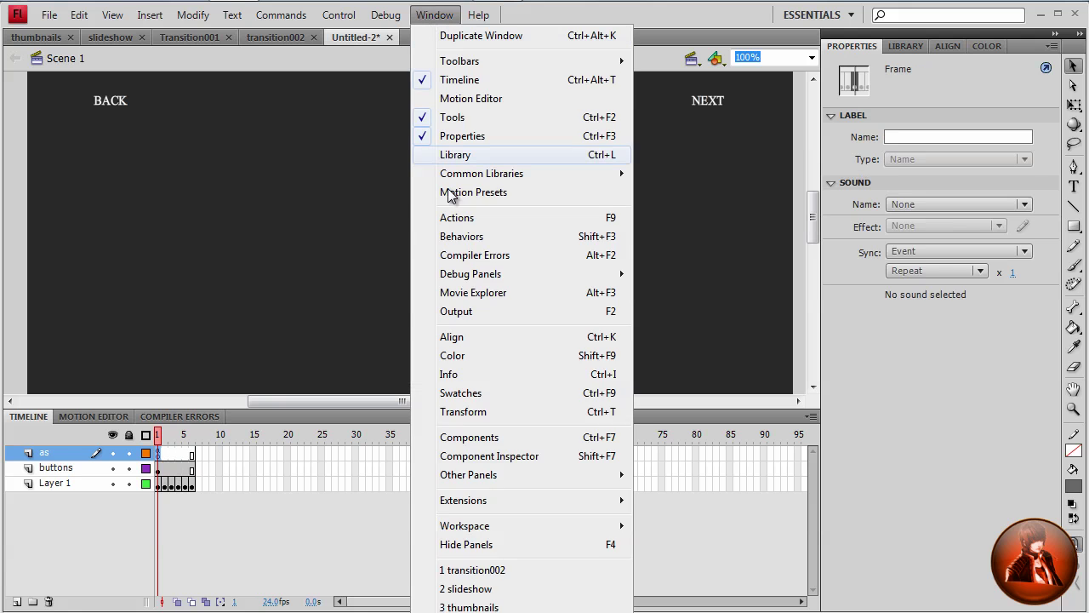
left_click(457, 218)
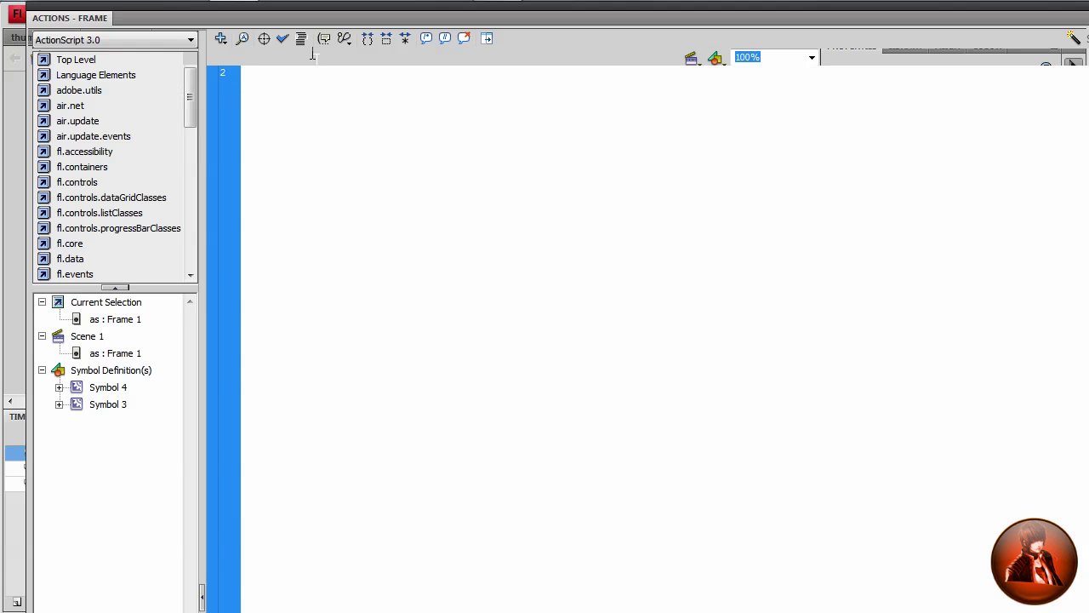
key("ctrl+v")
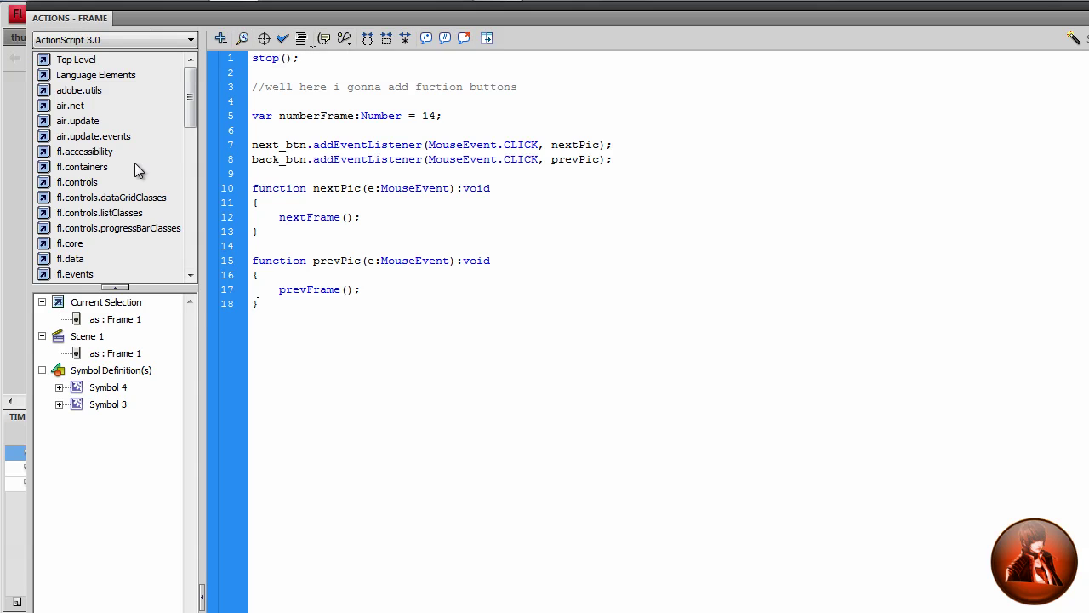
key("F9")
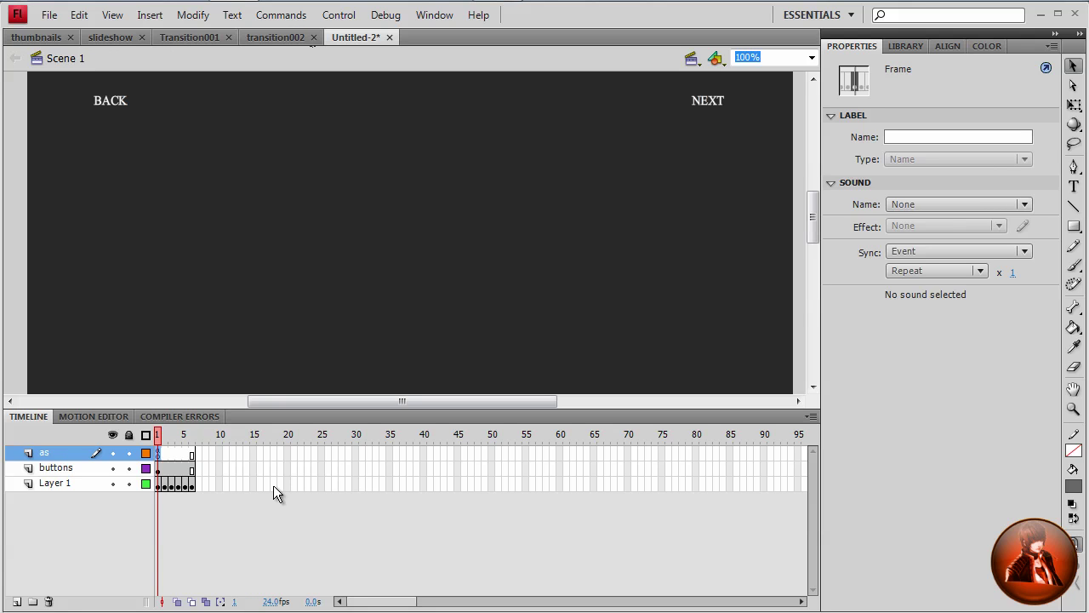
key("ctrl+Return")
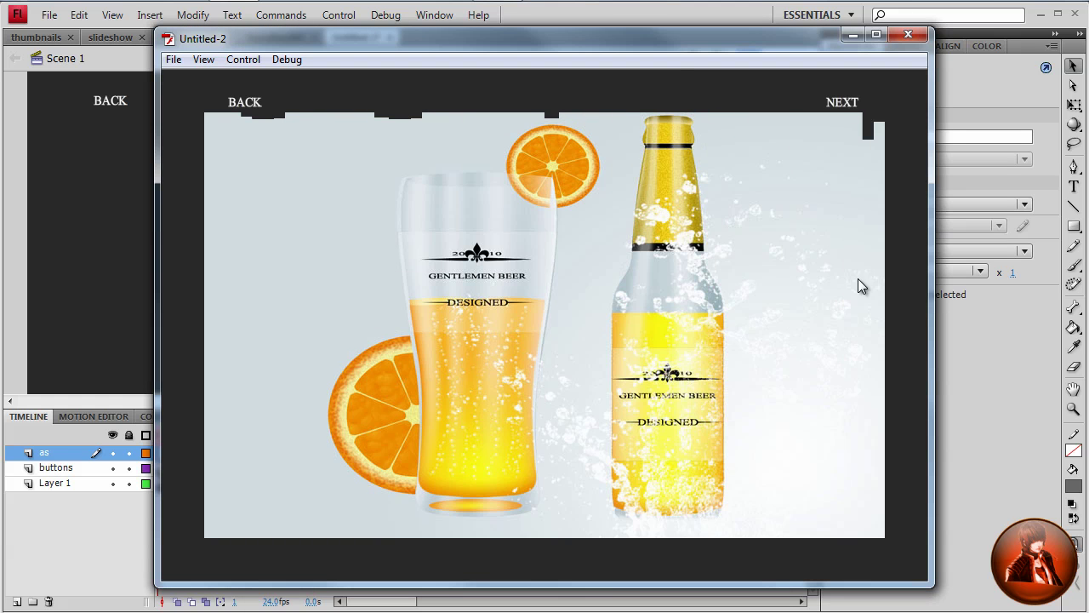
left_click(844, 103)
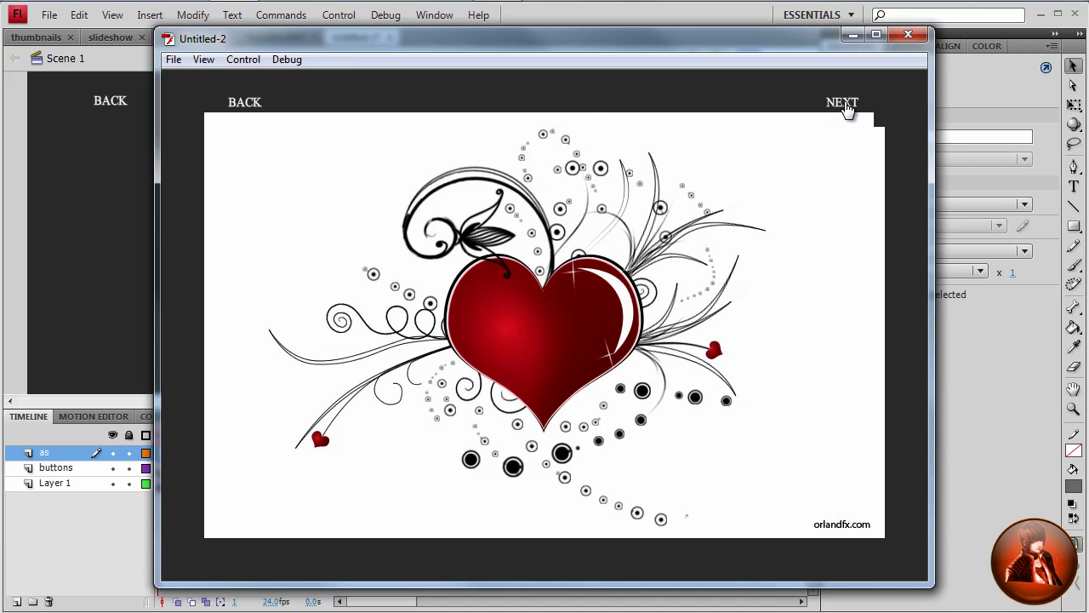
left_click(844, 103)
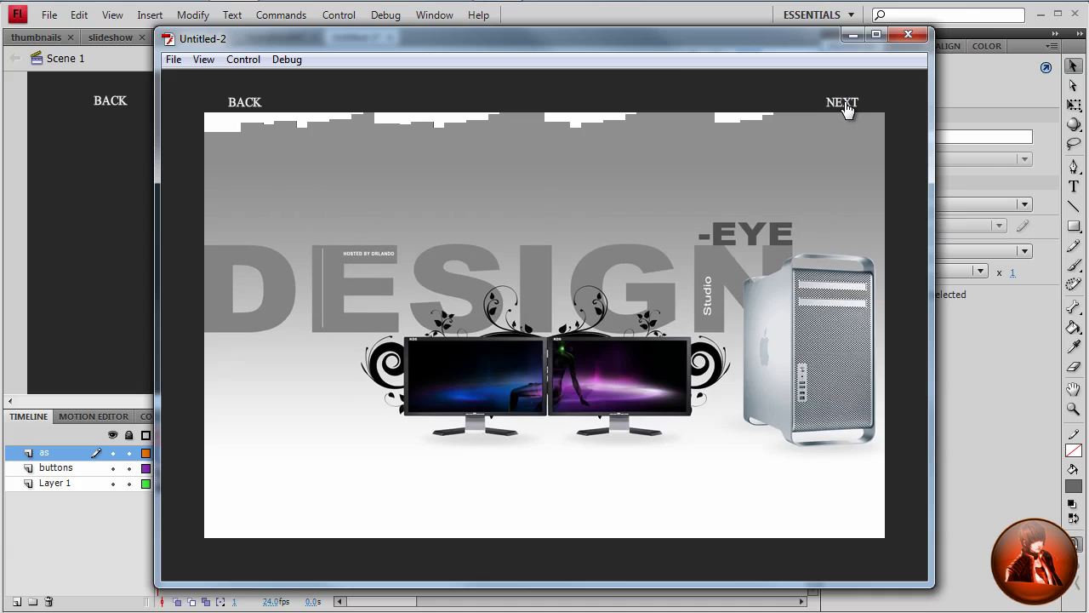
left_click(845, 104)
left_click(845, 106)
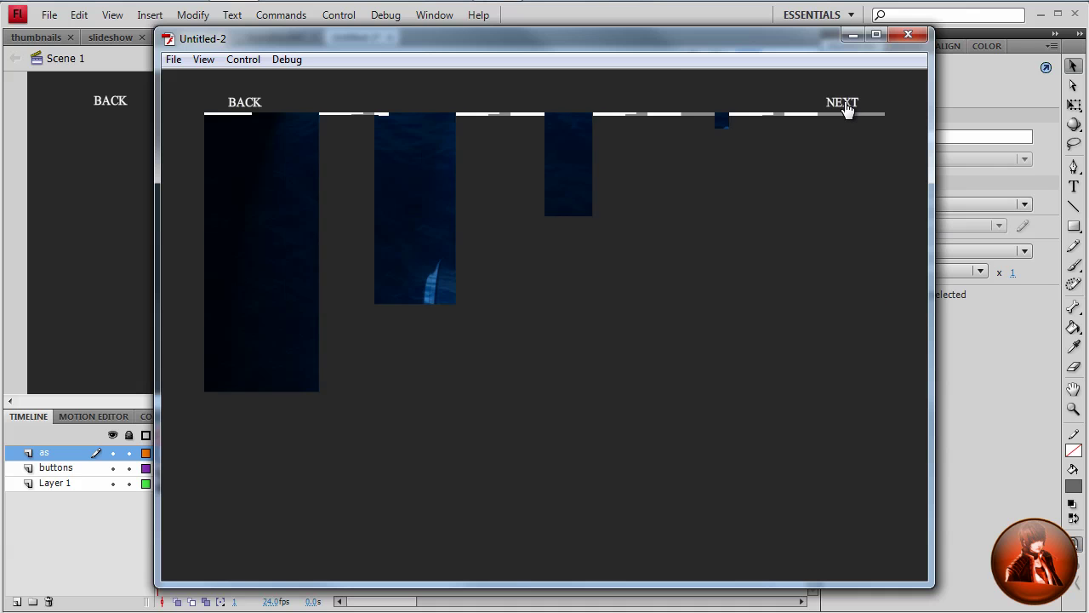
left_click(846, 106)
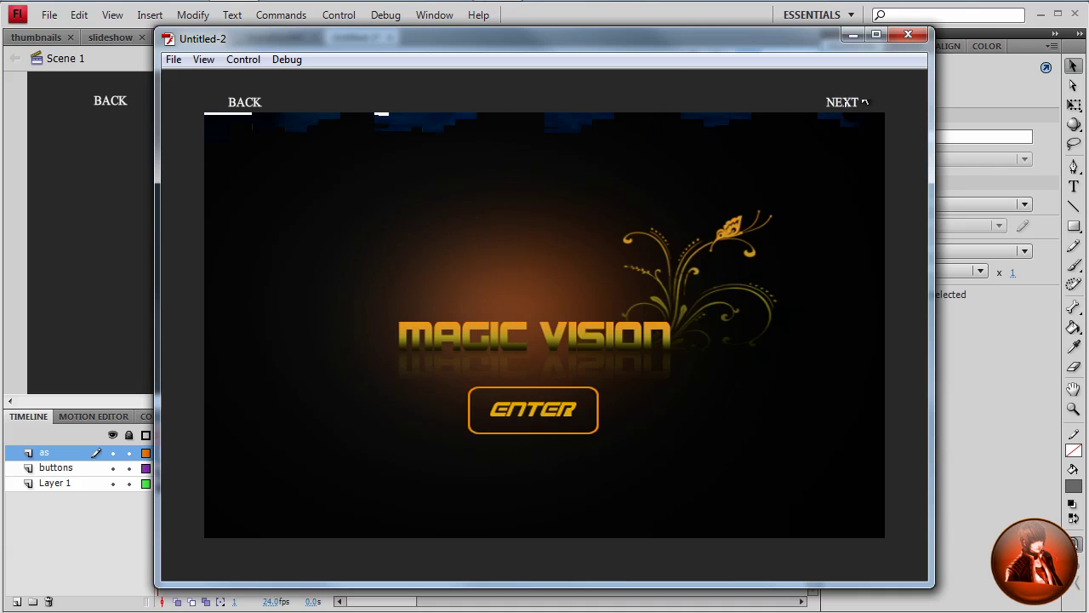
left_click(907, 35)
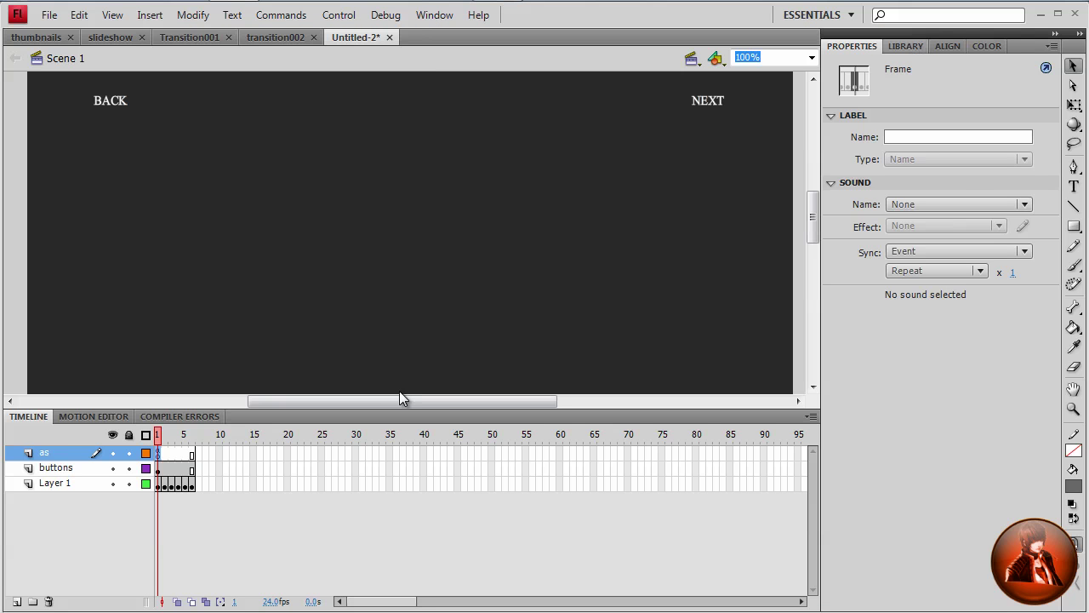